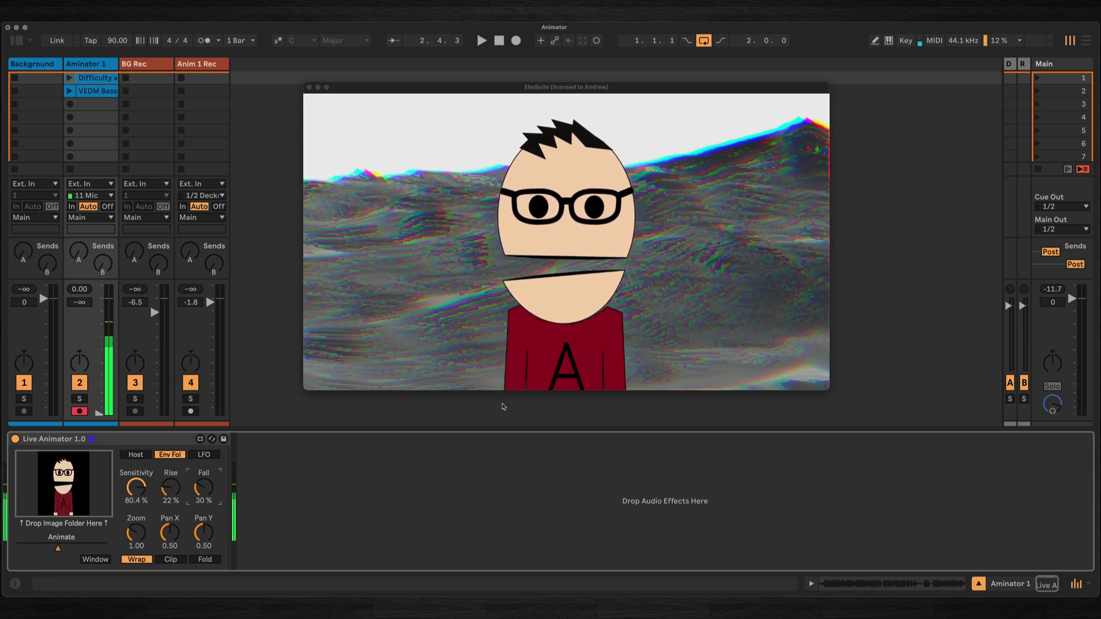
Widen the Ableton Live window slightly beside the talking-character output.
{"action": "left_click_drag", "start_coordinate": [1098, 246], "coordinate": [1099, 245]}
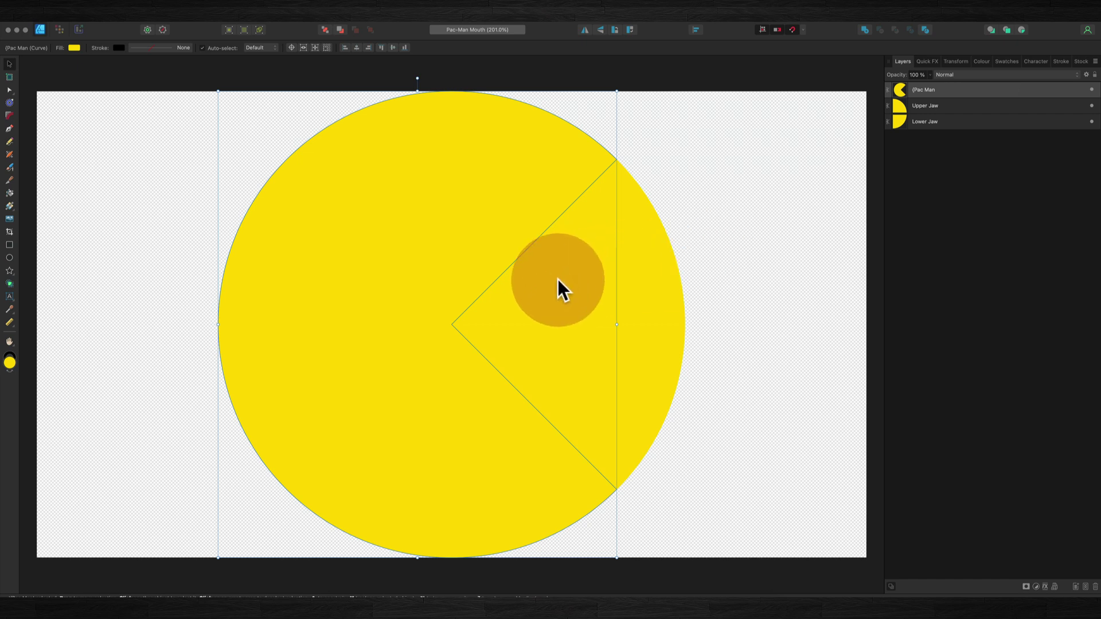
Put Upper Jaw's transform origin at its bottom-left corner and rotate it.
{"action": "left_click", "coordinate": [923, 105]}
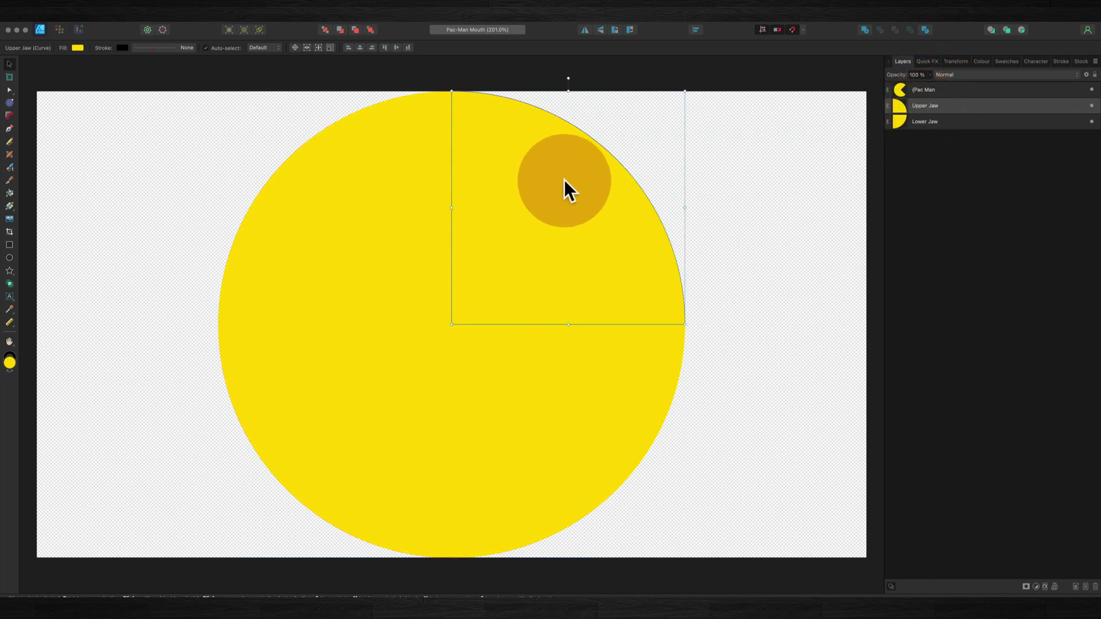
{"action": "left_click", "coordinate": [295, 47]}
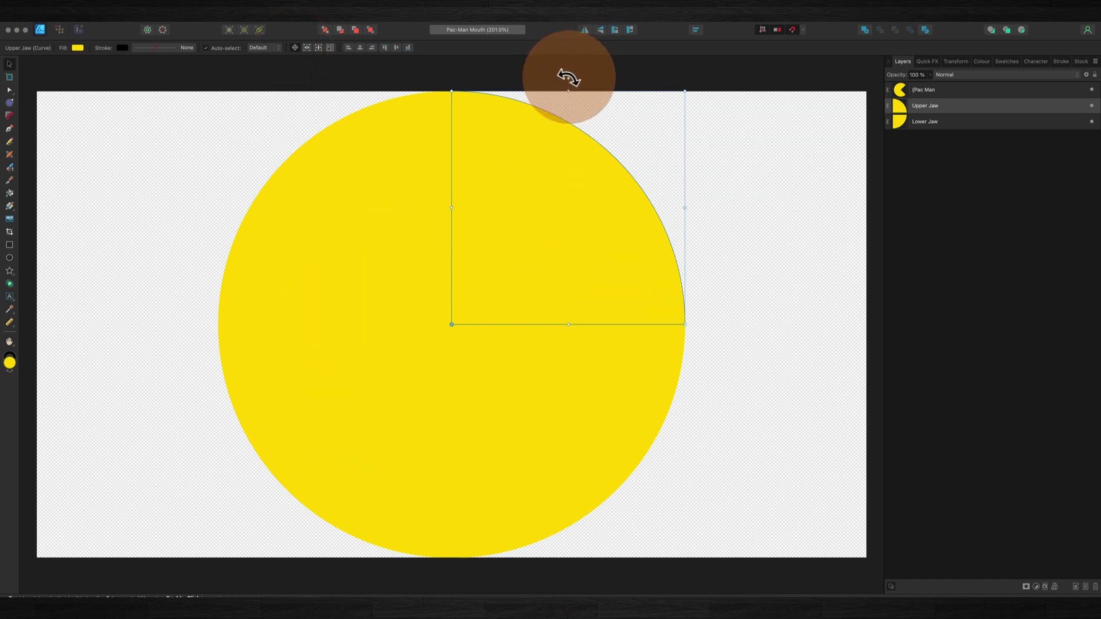
{"action": "left_click_drag", "start_coordinate": [568, 78], "coordinate": [367, 106]}
Swing Lower Jaw around the mouth centre, then turn Upper Jaw 15° further.
{"action": "left_click", "coordinate": [608, 360]}
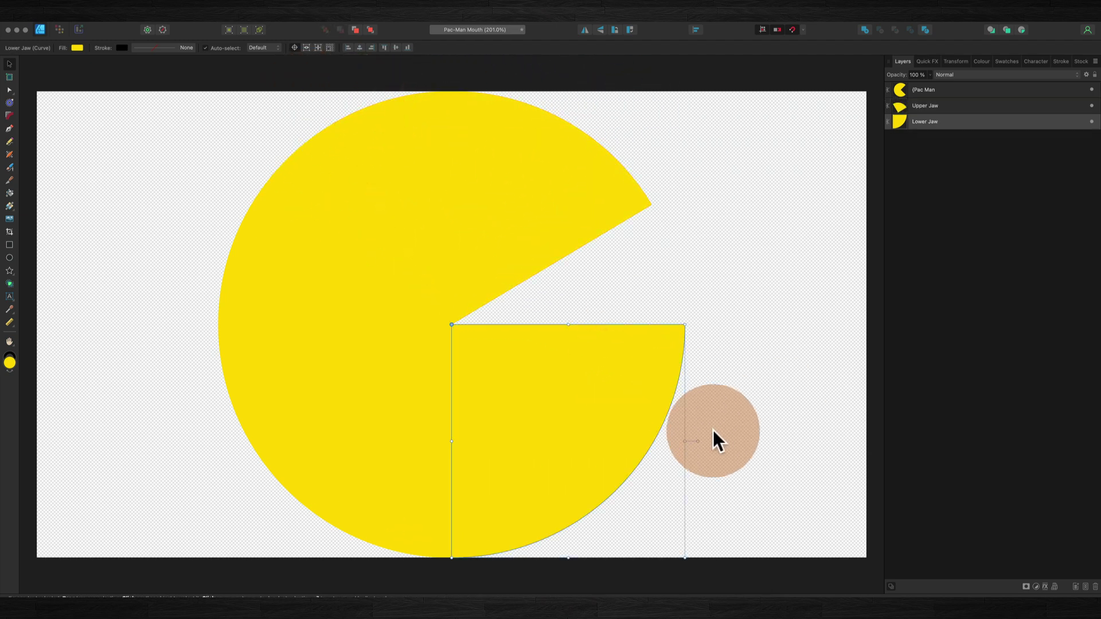
{"action": "left_click_drag", "start_coordinate": [696, 439], "coordinate": [620, 377]}
{"action": "left_click", "coordinate": [576, 175]}
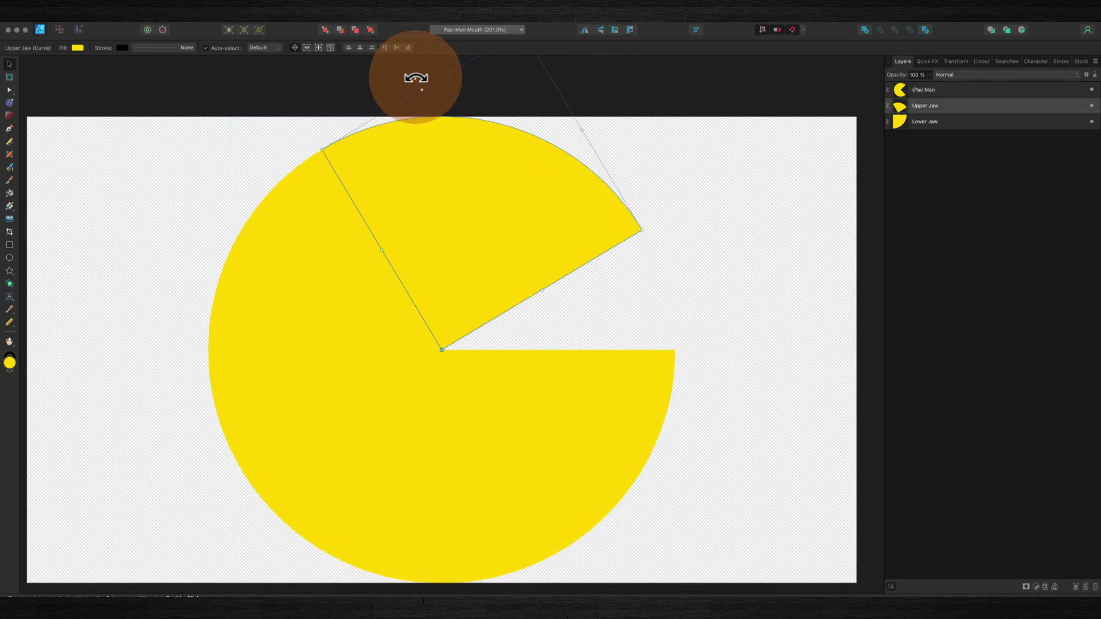
{"action": "left_click_drag", "start_coordinate": [415, 79], "coordinate": [536, 148]}
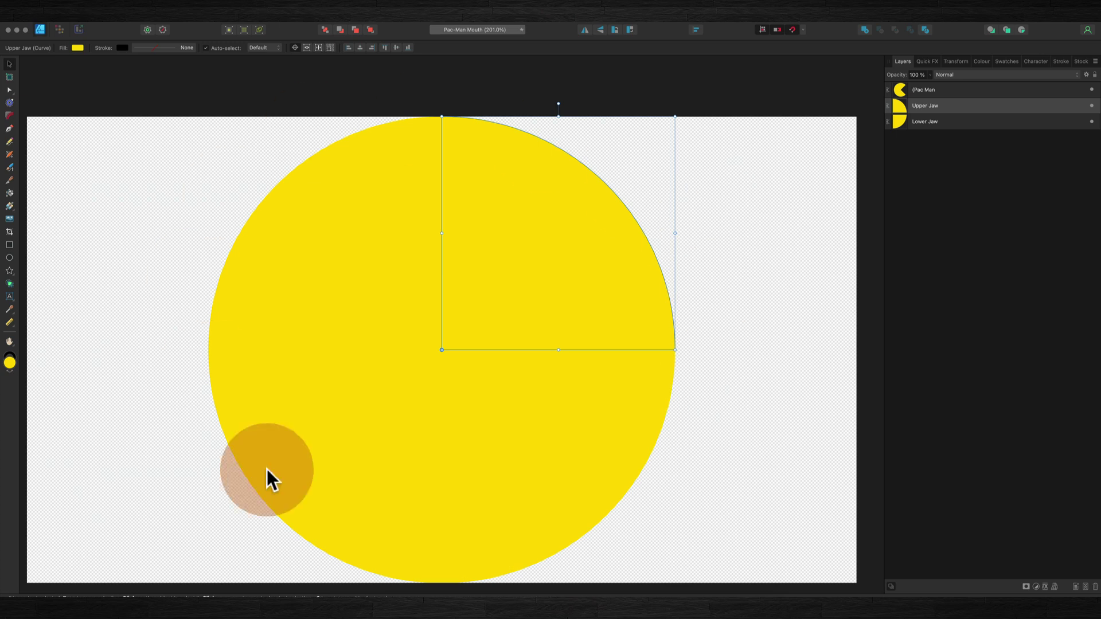
Rotate Upper Jaw up and Lower Jaw down in turns until the mouth is wide open.
{"action": "scroll", "coordinate": [397, 251], "scroll_direction": "down", "scroll_amount": 2}
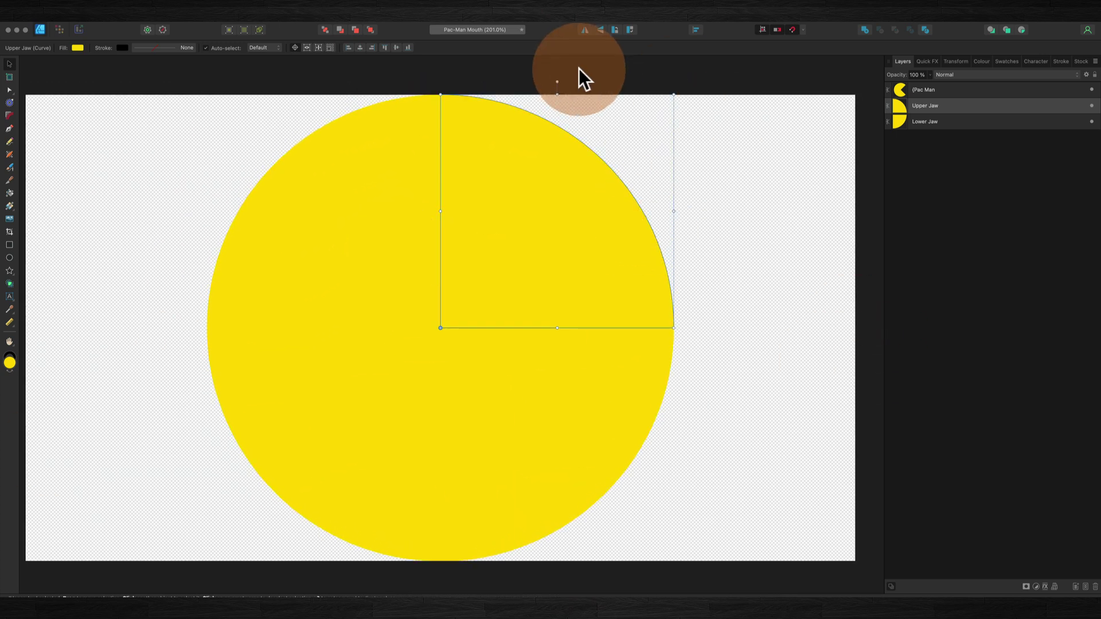
{"action": "left_click_drag", "start_coordinate": [556, 82], "coordinate": [553, 79]}
{"action": "left_click", "coordinate": [573, 436]}
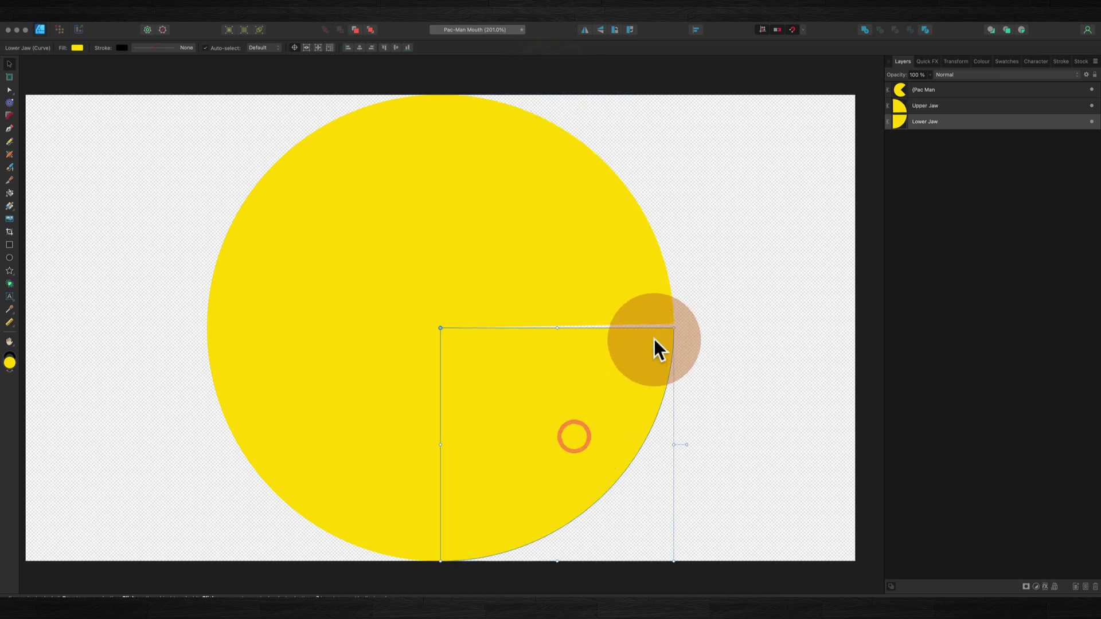
{"action": "left_click_drag", "start_coordinate": [687, 446], "coordinate": [671, 465]}
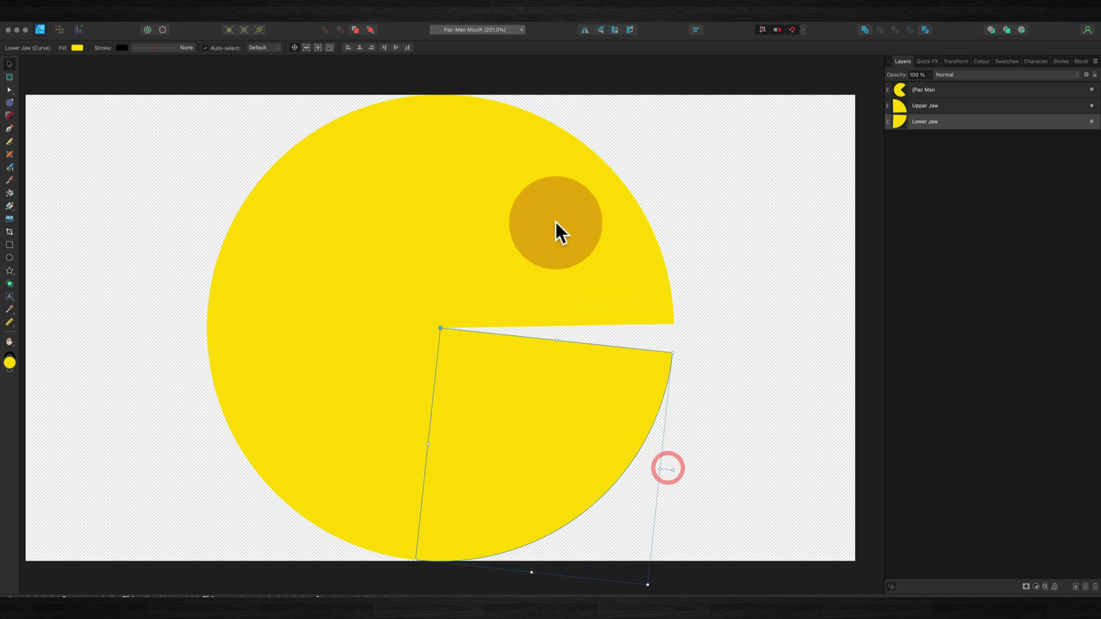
{"action": "left_click", "coordinate": [556, 224]}
{"action": "left_click_drag", "start_coordinate": [552, 81], "coordinate": [341, 39]}
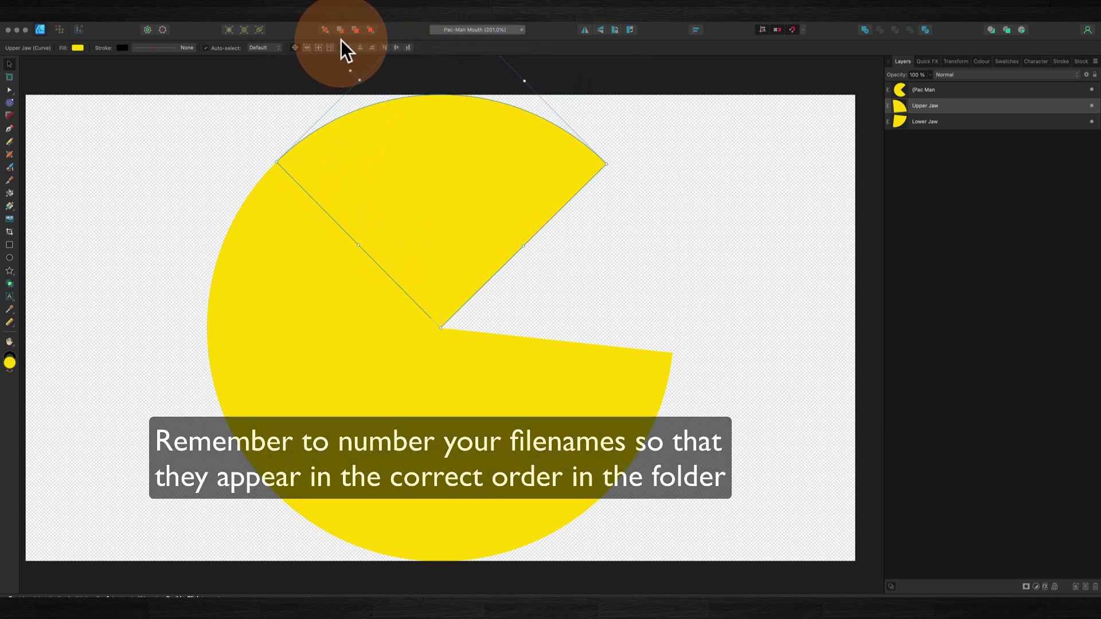
{"action": "left_click", "coordinate": [553, 434]}
{"action": "left_click_drag", "start_coordinate": [558, 396], "coordinate": [533, 418]}
{"action": "left_click", "coordinate": [944, 102]}
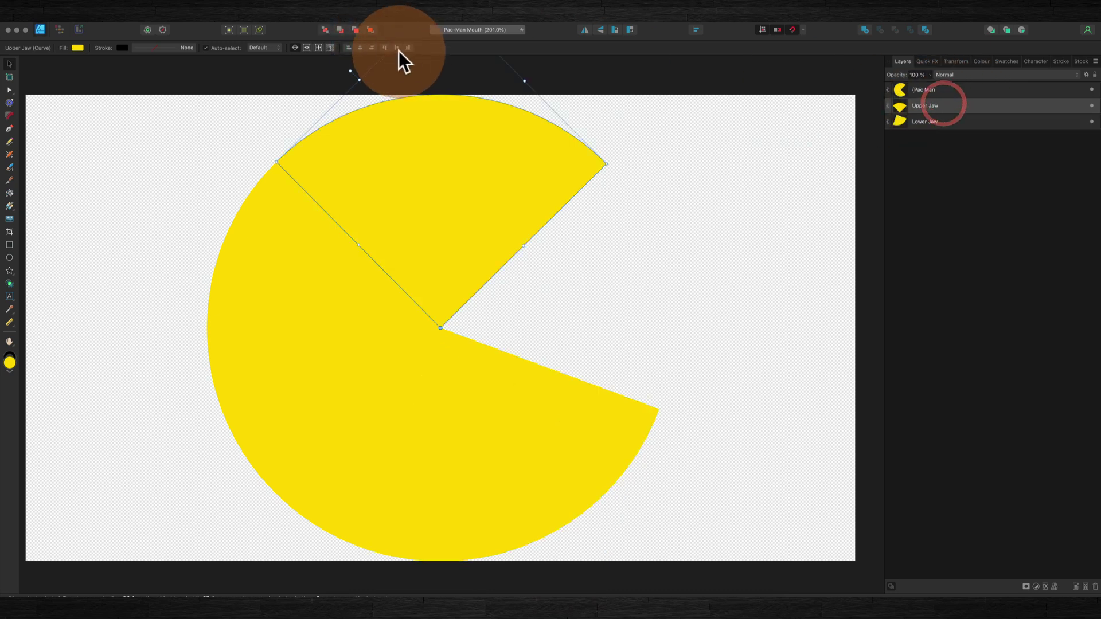
{"action": "left_click_drag", "start_coordinate": [352, 74], "coordinate": [457, 164]}
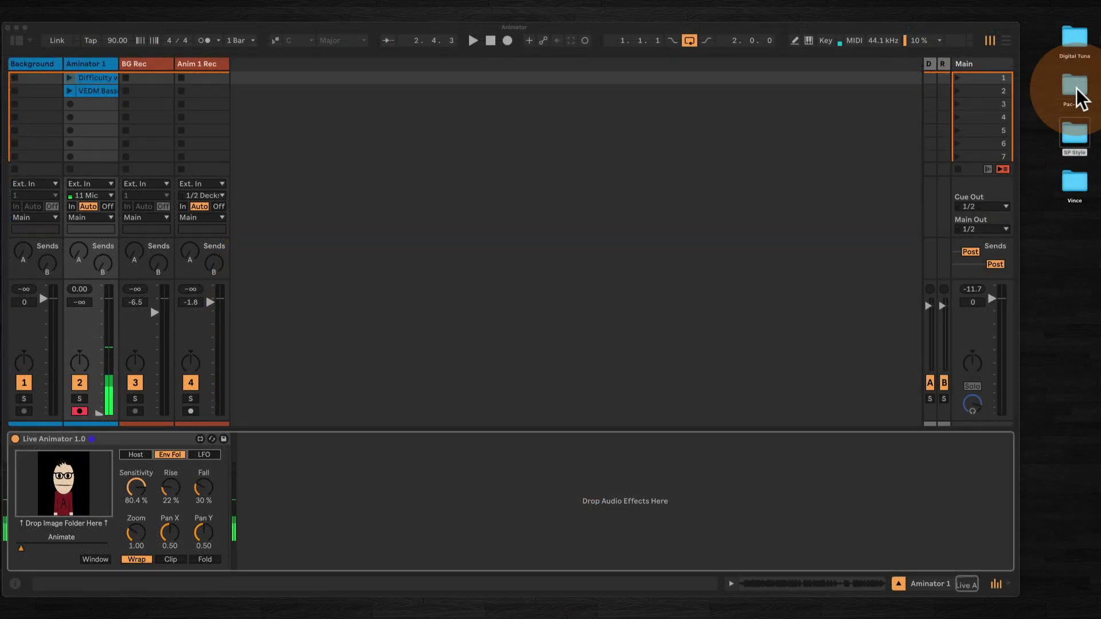
Open the Pac-Man folder, enlarge the window and show 01.png–24.png as large icons.
{"action": "double_click", "coordinate": [1076, 90]}
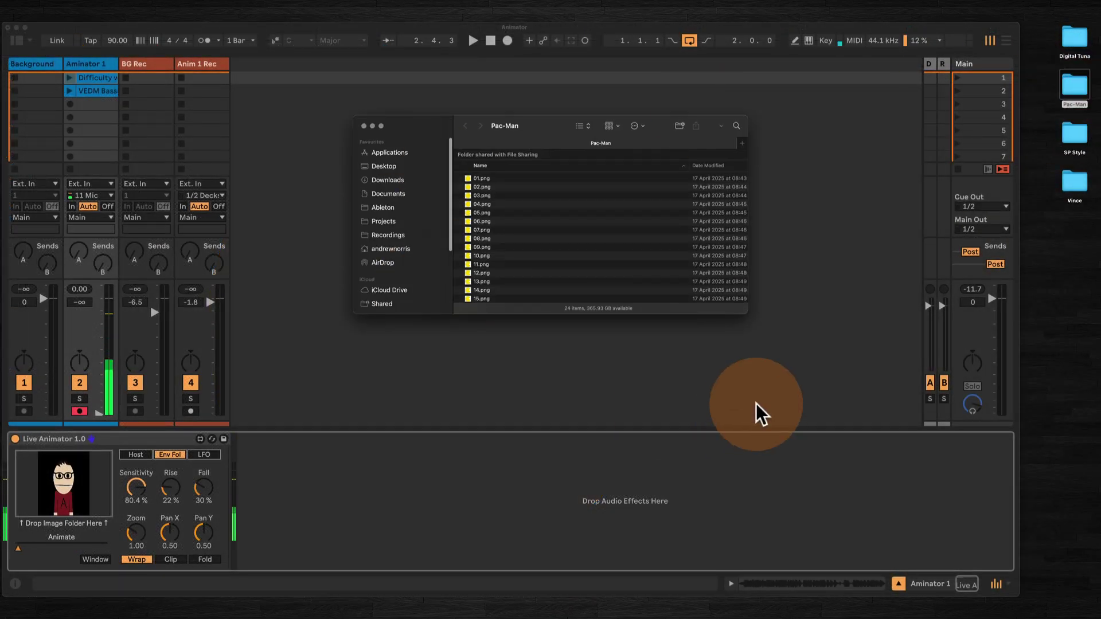
{"action": "left_click_drag", "start_coordinate": [739, 311], "coordinate": [889, 488]}
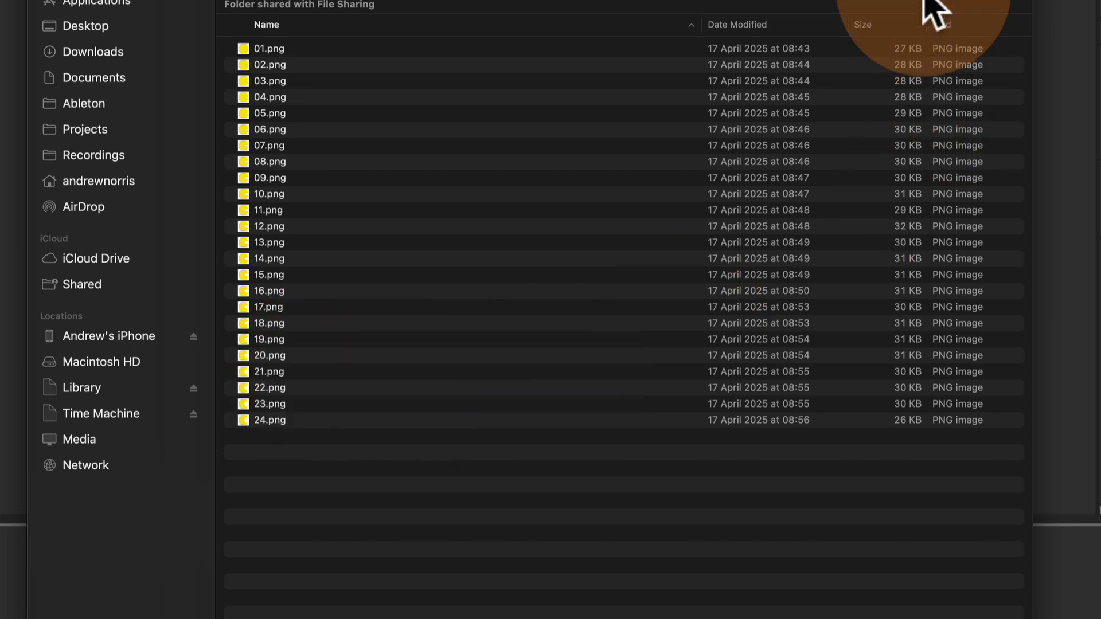
{"action": "key", "text": "super+1"}
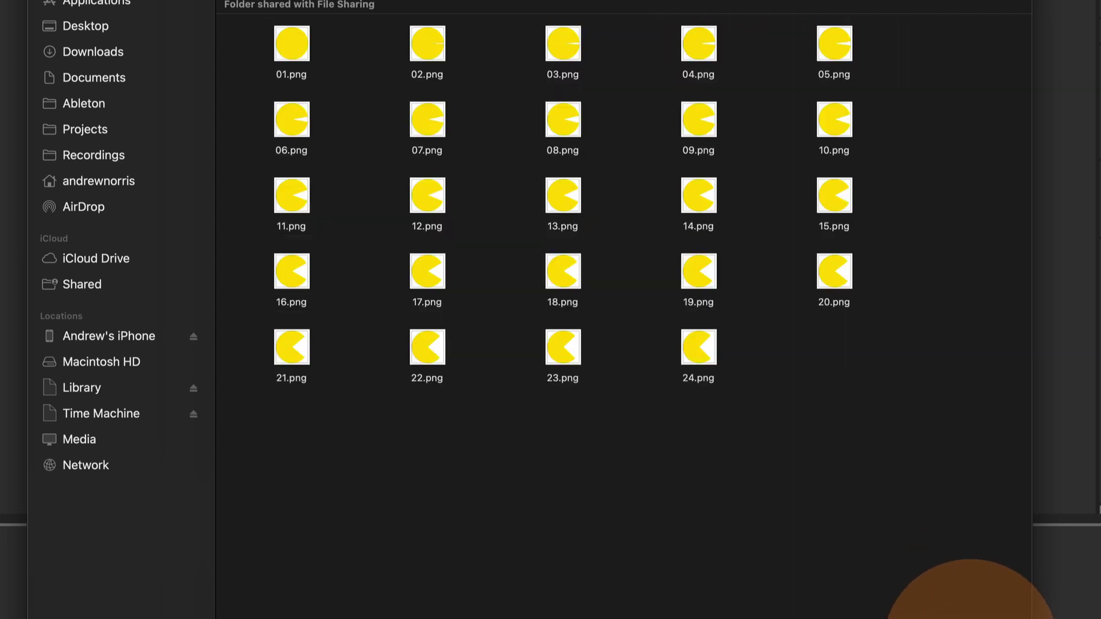
{"action": "left_click_drag", "start_coordinate": [969, 616], "coordinate": [986, 617]}
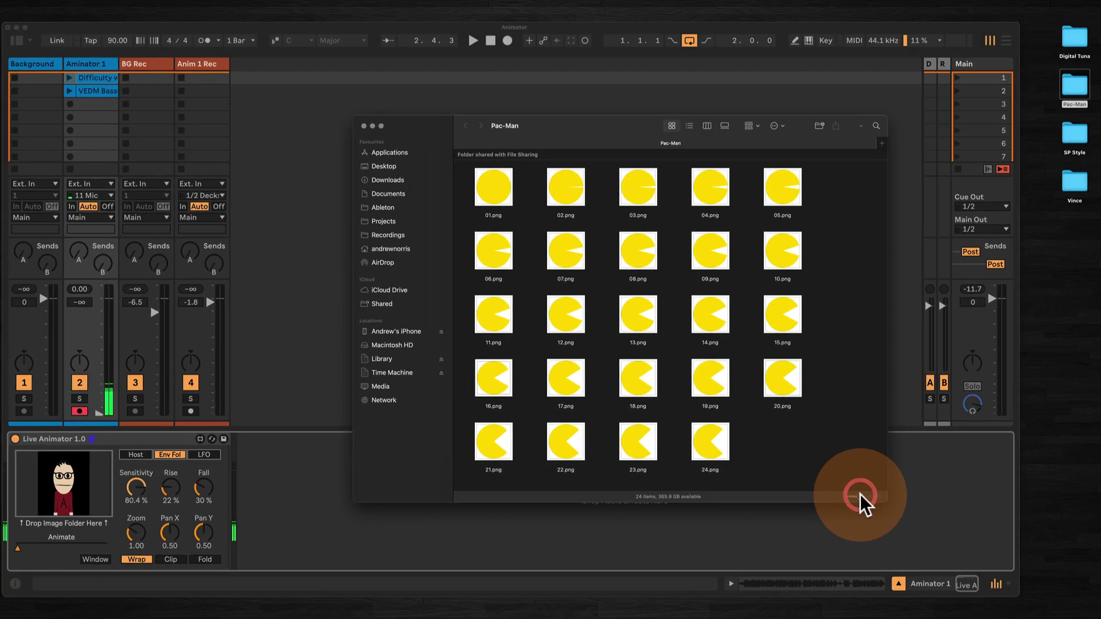
Load the Pac-Man folder into Live Animator, then switch to Host and open the mouth wide.
{"action": "left_click", "coordinate": [364, 126]}
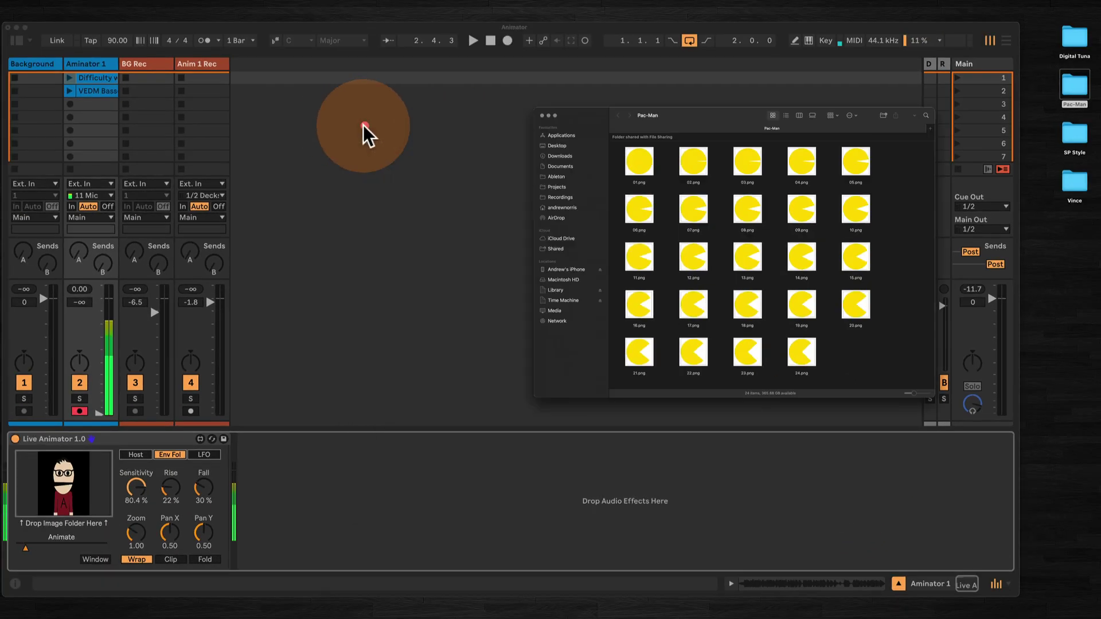
{"action": "left_click_drag", "start_coordinate": [1076, 83], "coordinate": [68, 473]}
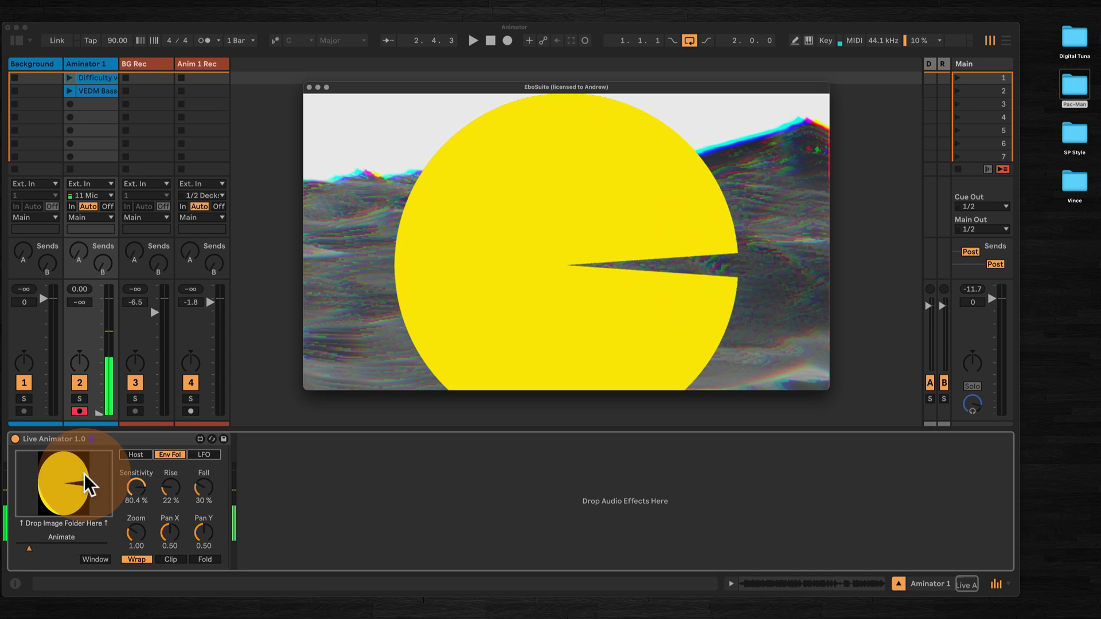
{"action": "left_click", "coordinate": [129, 455]}
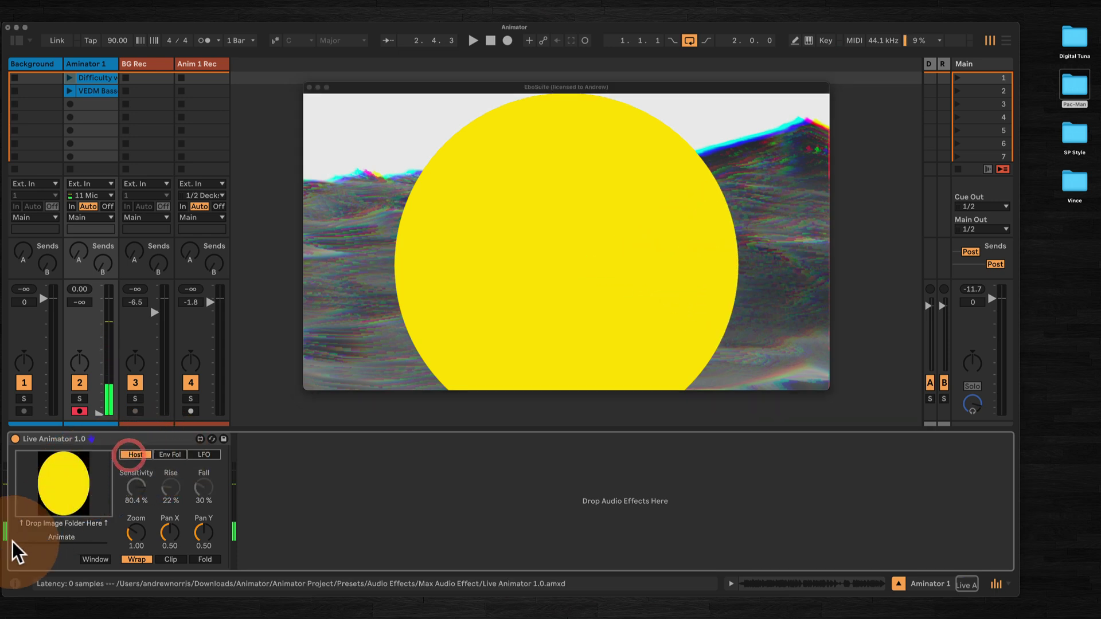
{"action": "mouse_move", "coordinate": [21, 548]}
{"action": "left_mouse_down"}
{"action": "mouse_move", "coordinate": [90, 548]}
{"action": "mouse_move", "coordinate": [15, 549]}
{"action": "left_mouse_up"}
Load the SP Style folder into Live Animator, try Env Fol, then close the mouth under Host.
{"action": "left_click_drag", "start_coordinate": [1072, 135], "coordinate": [67, 469]}
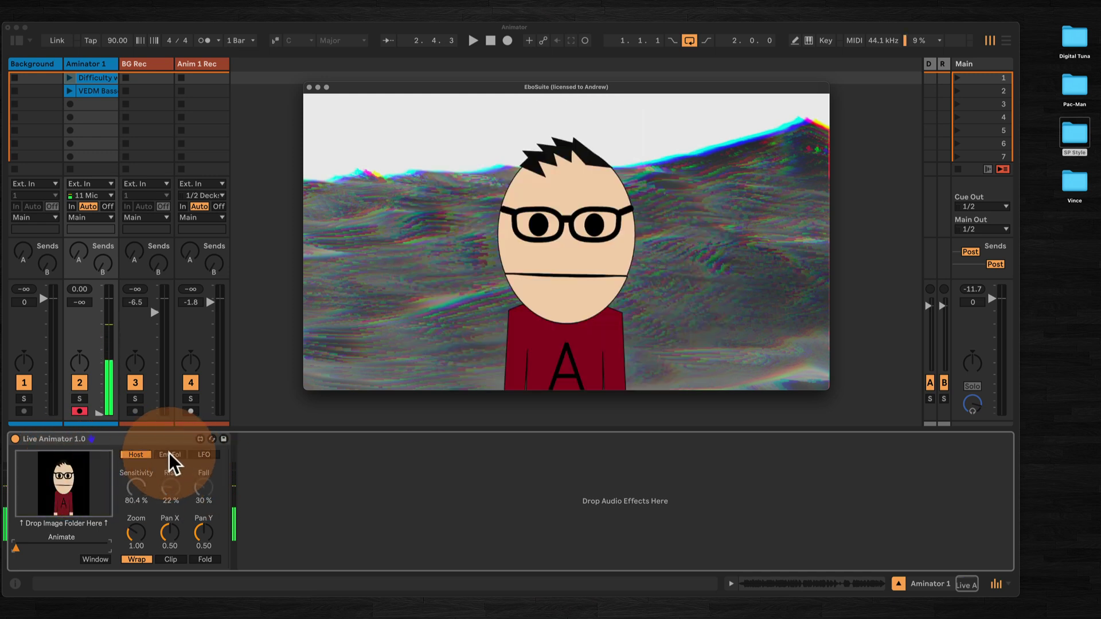
{"action": "left_click", "coordinate": [168, 454]}
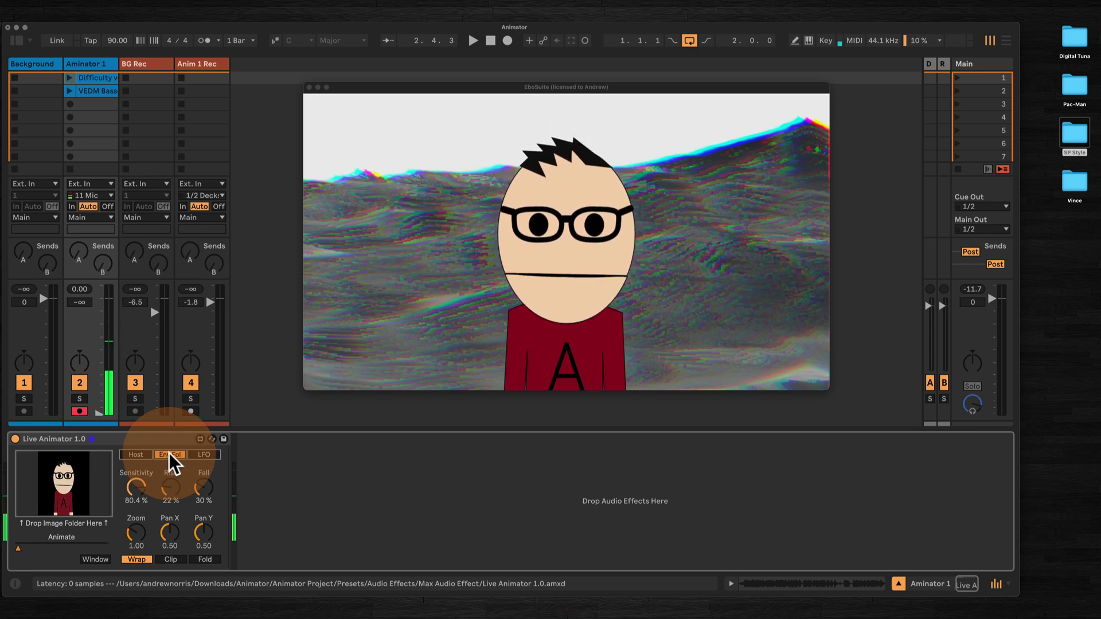
{"action": "left_click", "coordinate": [138, 455]}
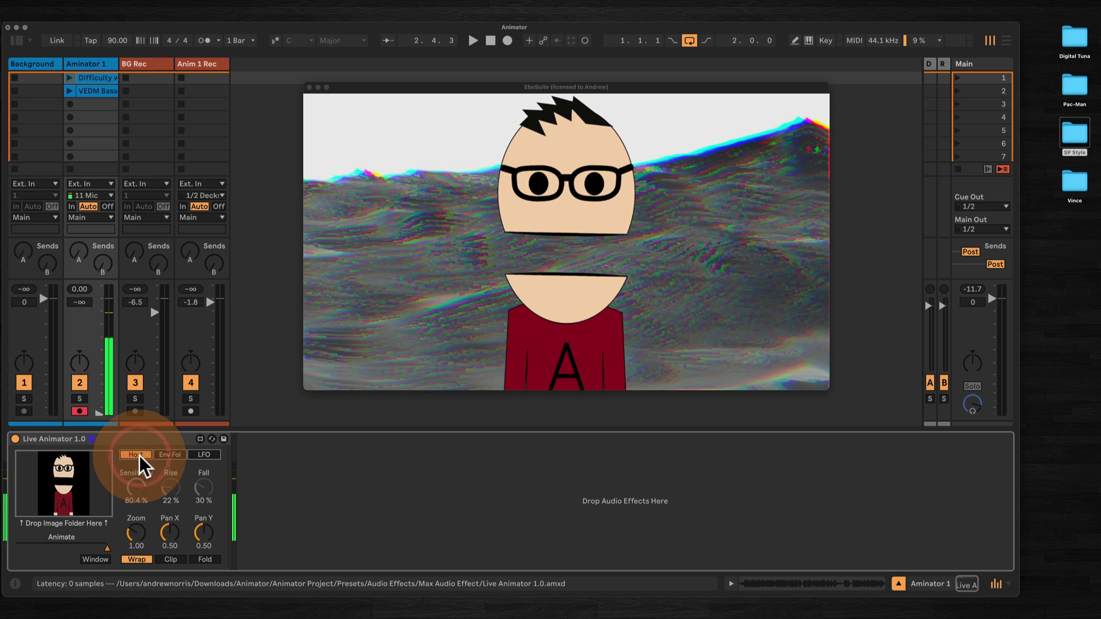
{"action": "mouse_move", "coordinate": [107, 548]}
{"action": "left_mouse_down"}
{"action": "mouse_move", "coordinate": [16, 549]}
{"action": "mouse_move", "coordinate": [86, 529]}
{"action": "mouse_move", "coordinate": [42, 528]}
{"action": "mouse_move", "coordinate": [54, 521]}
{"action": "mouse_move", "coordinate": [44, 531]}
{"action": "mouse_move", "coordinate": [80, 540]}
{"action": "mouse_move", "coordinate": [63, 519]}
{"action": "mouse_move", "coordinate": [86, 536]}
{"action": "mouse_move", "coordinate": [61, 531]}
{"action": "mouse_move", "coordinate": [60, 549]}
{"action": "mouse_move", "coordinate": [9, 526]}
{"action": "left_mouse_up"}
Switch Live Animator to Env Fol so incoming audio drives the character's mouth.
{"action": "left_click", "coordinate": [177, 455]}
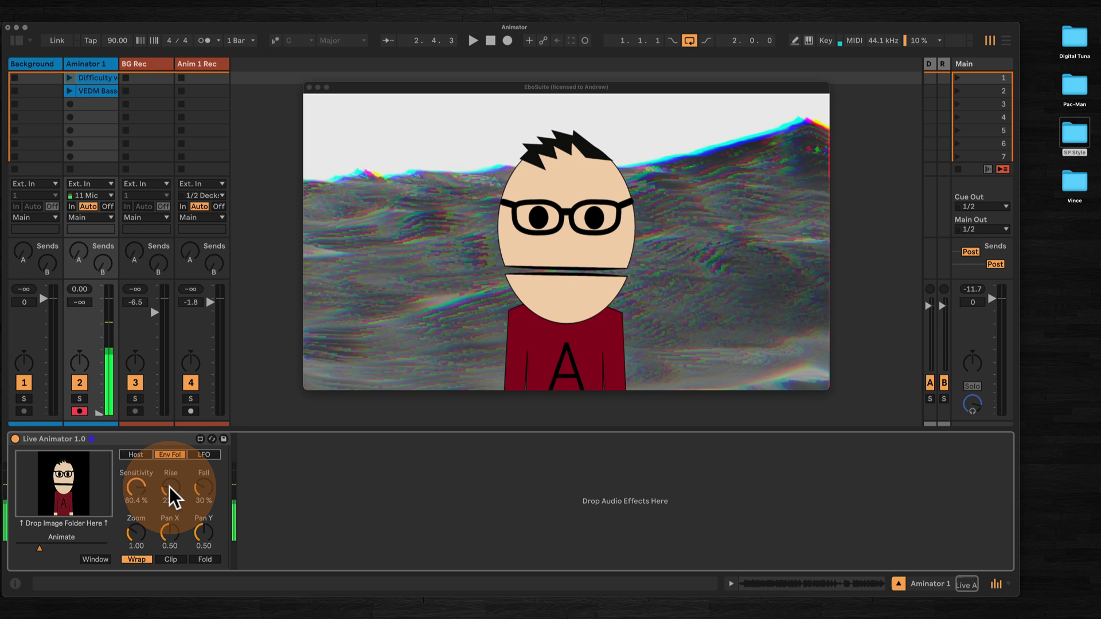
Switch the mouth to LFO control and audition ramp, triangle, random, square and sine shapes.
{"action": "left_click", "coordinate": [205, 455]}
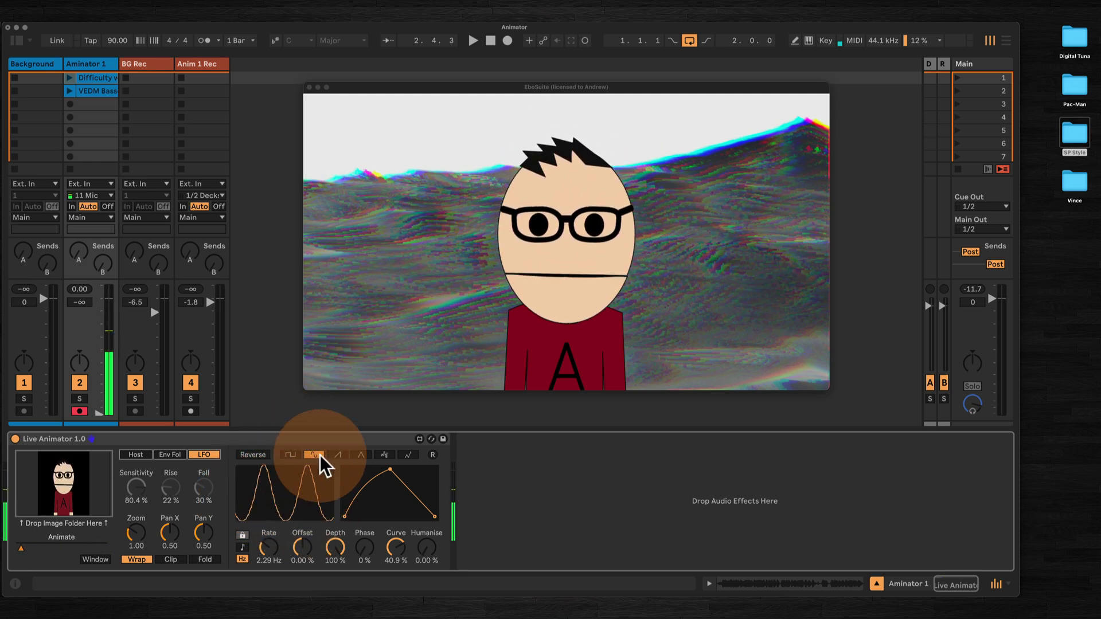
{"action": "left_click", "coordinate": [343, 453]}
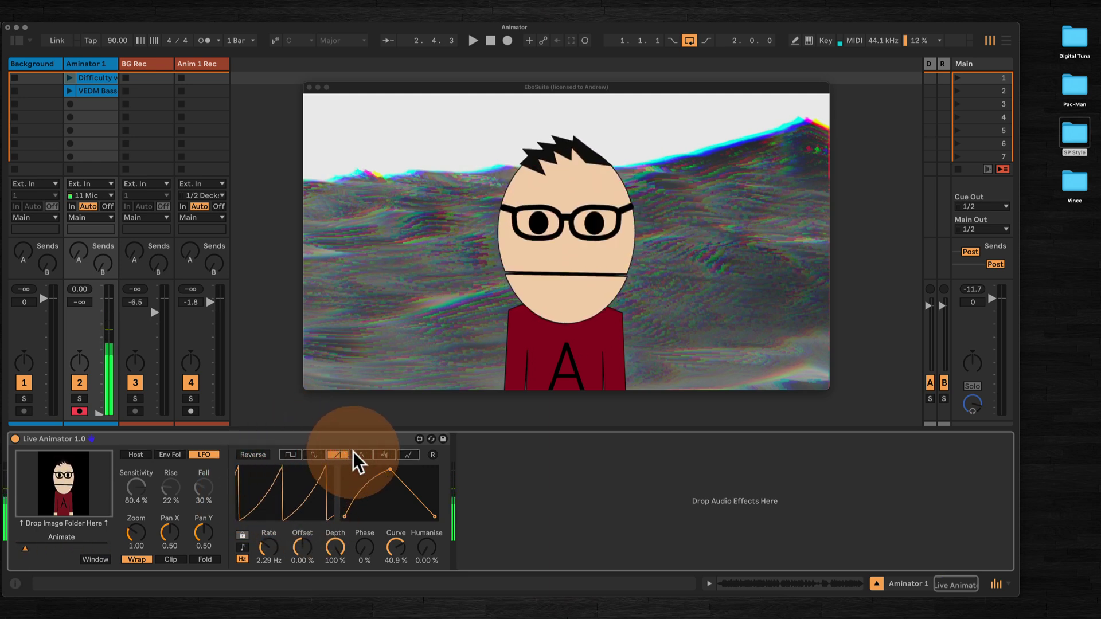
{"action": "left_click", "coordinate": [360, 453]}
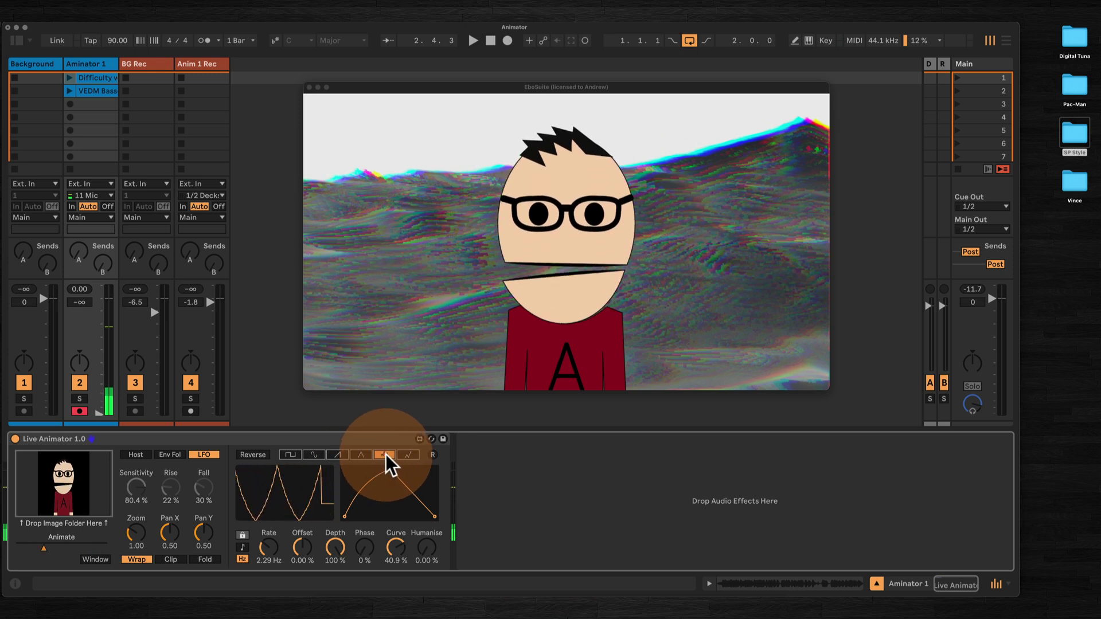
{"action": "left_click", "coordinate": [385, 454]}
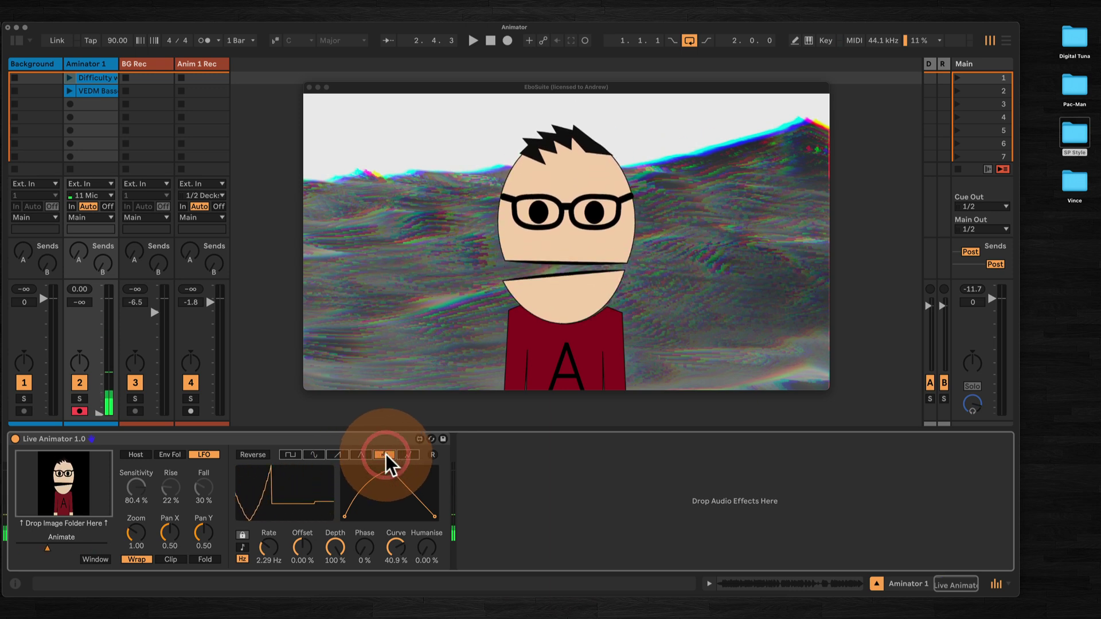
{"action": "left_click", "coordinate": [292, 455]}
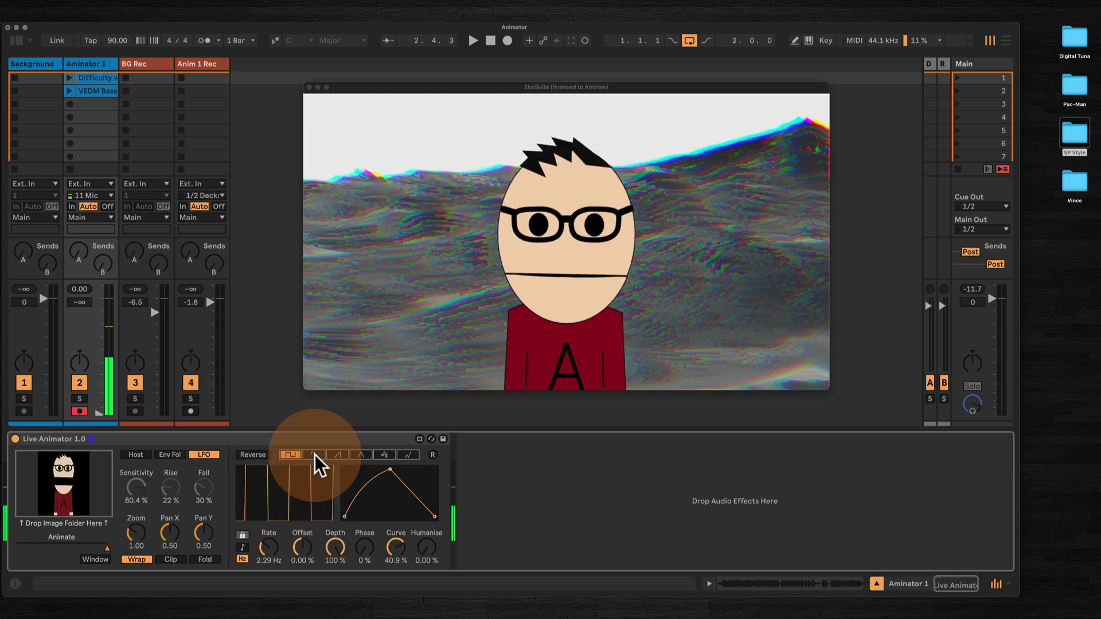
{"action": "left_click", "coordinate": [315, 455]}
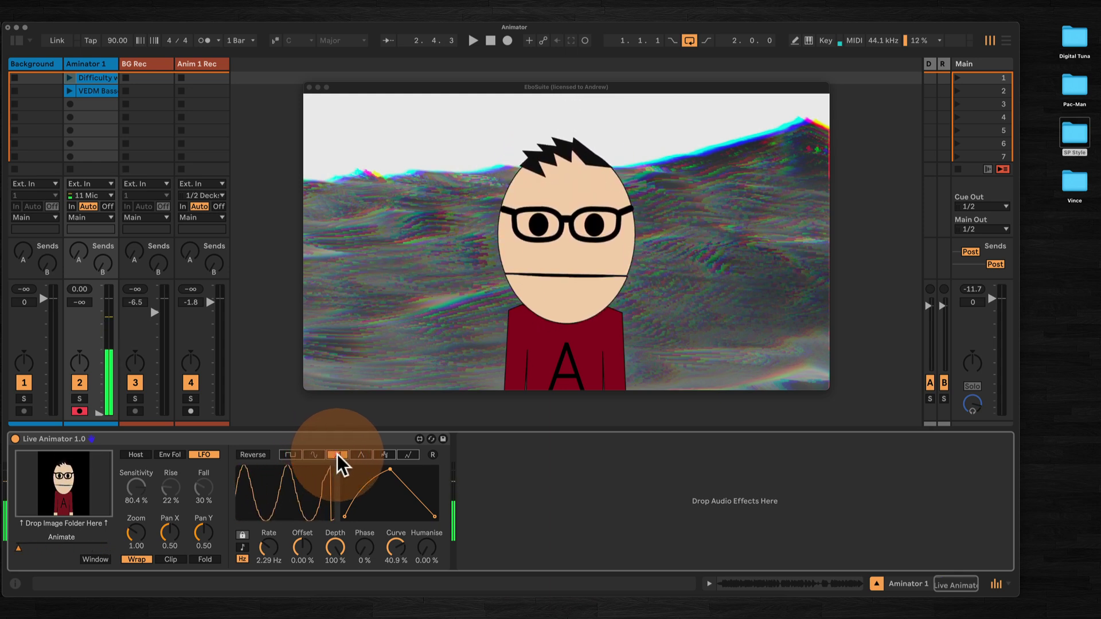
{"action": "left_click", "coordinate": [338, 454]}
{"action": "left_click", "coordinate": [364, 454]}
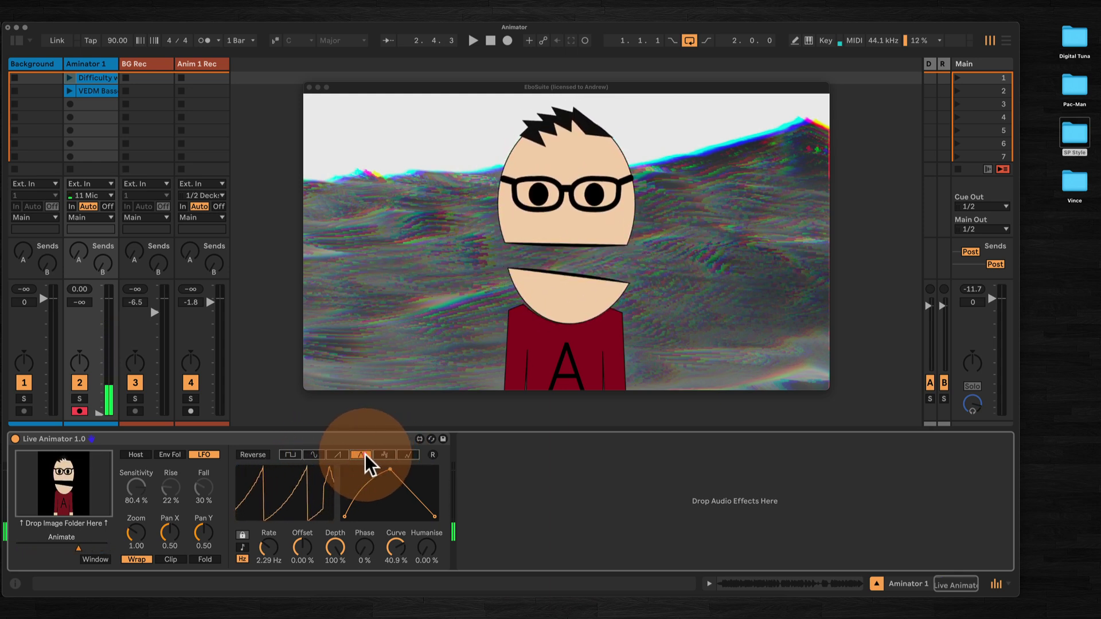
{"action": "left_click", "coordinate": [387, 455]}
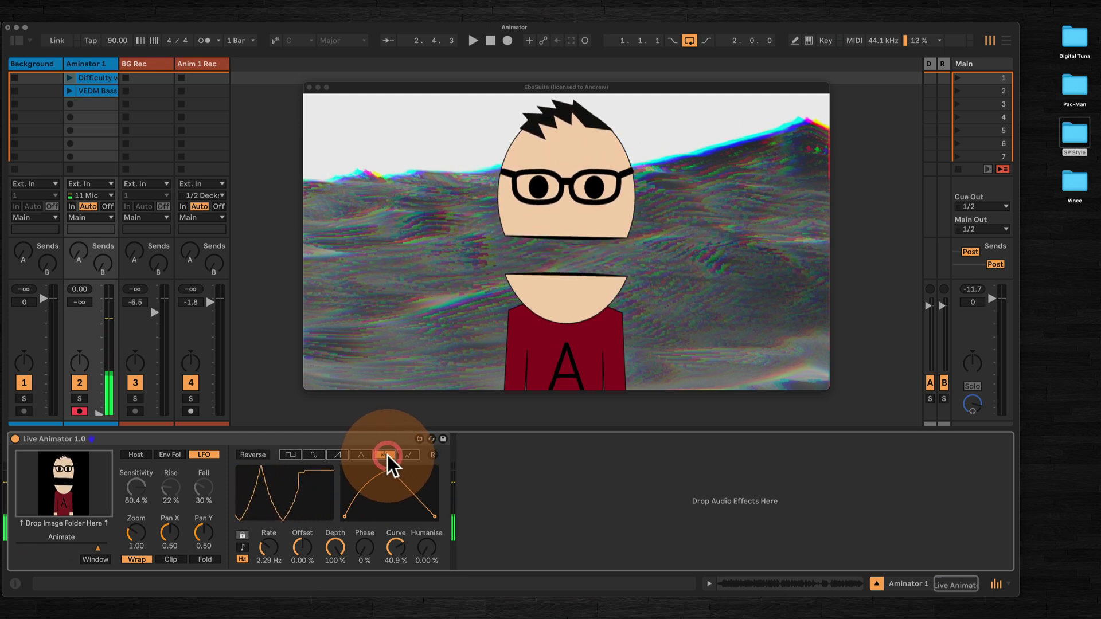
{"action": "left_click", "coordinate": [409, 455]}
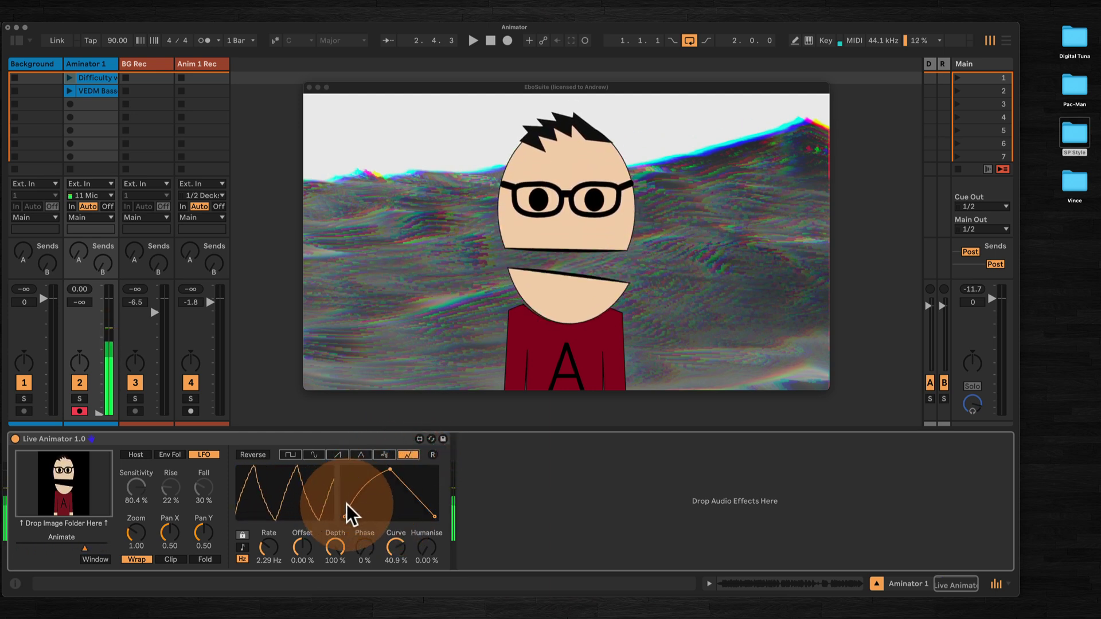
Edit the curve breakpoints, settle on rising Saw with Curve reset to 0.00 %.
{"action": "left_click_drag", "start_coordinate": [386, 476], "coordinate": [362, 497]}
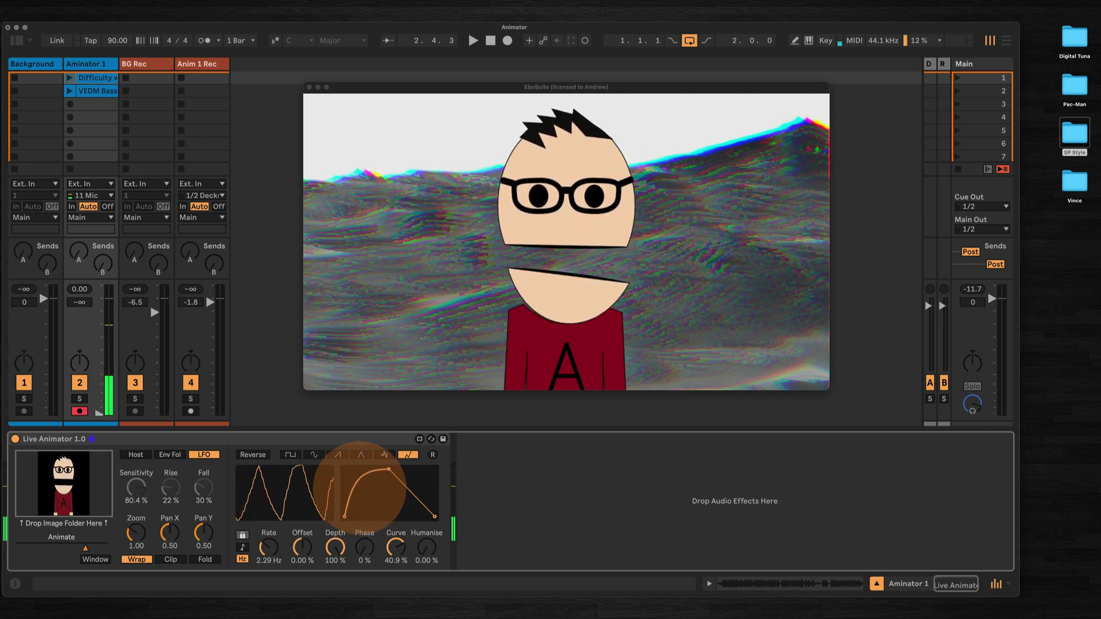
{"action": "mouse_move", "coordinate": [365, 487]}
{"action": "left_mouse_down"}
{"action": "mouse_move", "coordinate": [356, 482]}
{"action": "mouse_move", "coordinate": [374, 499]}
{"action": "left_mouse_up"}
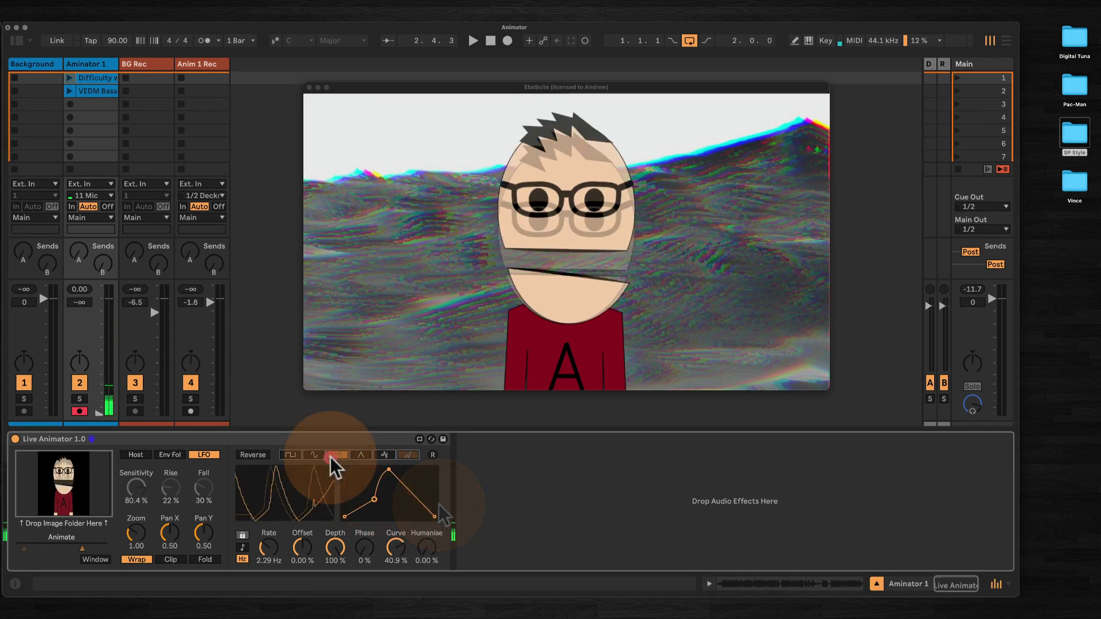
{"action": "left_click", "coordinate": [333, 455]}
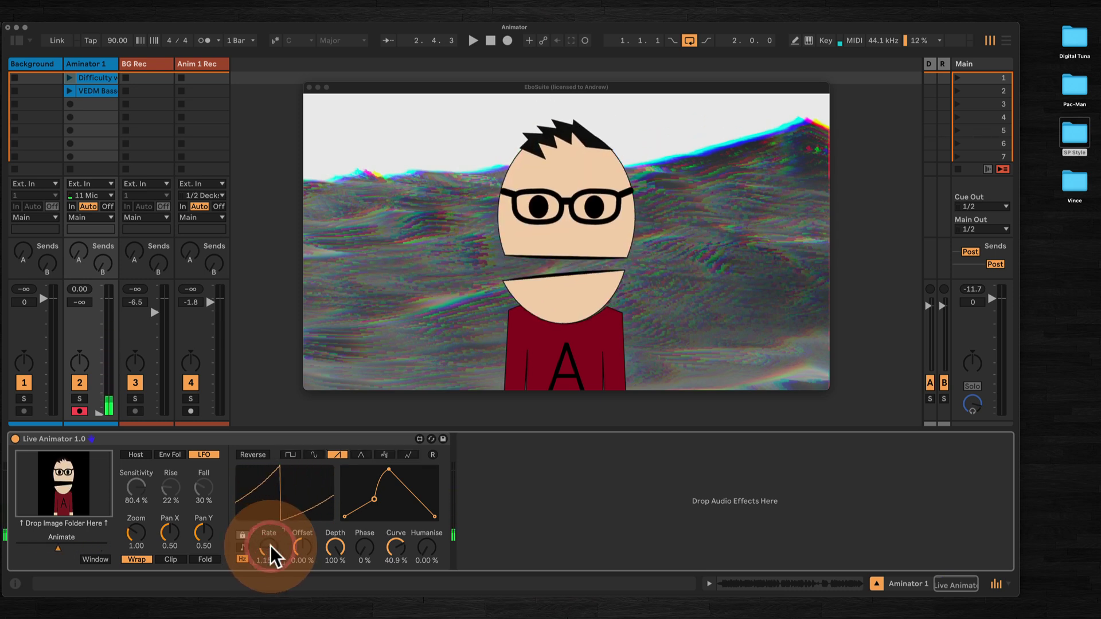
{"action": "double_click", "coordinate": [396, 547]}
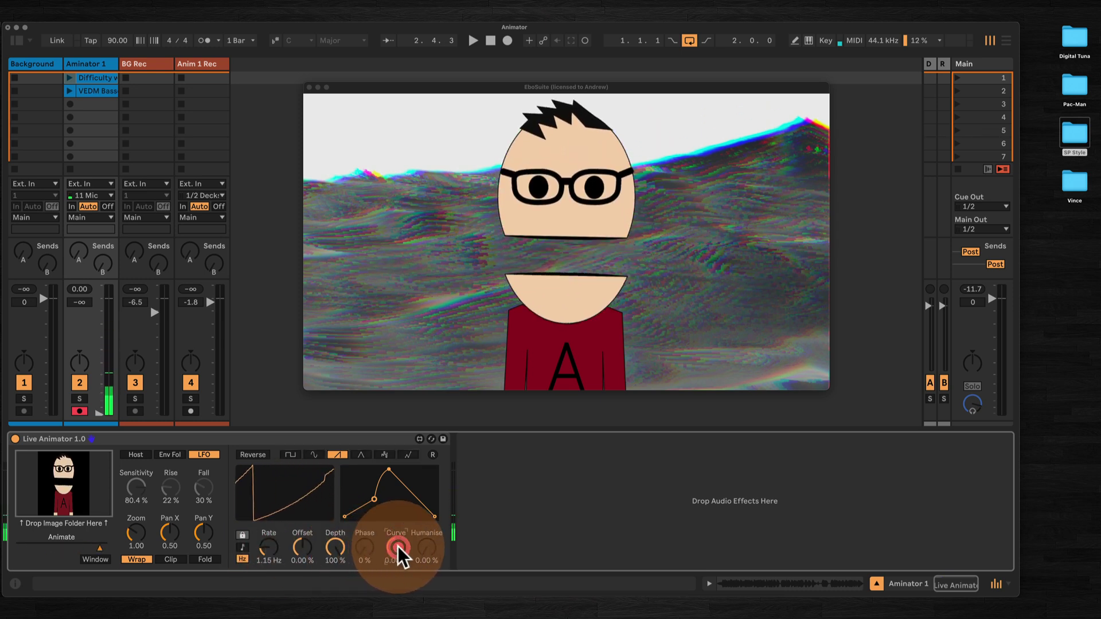
{"action": "left_click", "coordinate": [249, 454]}
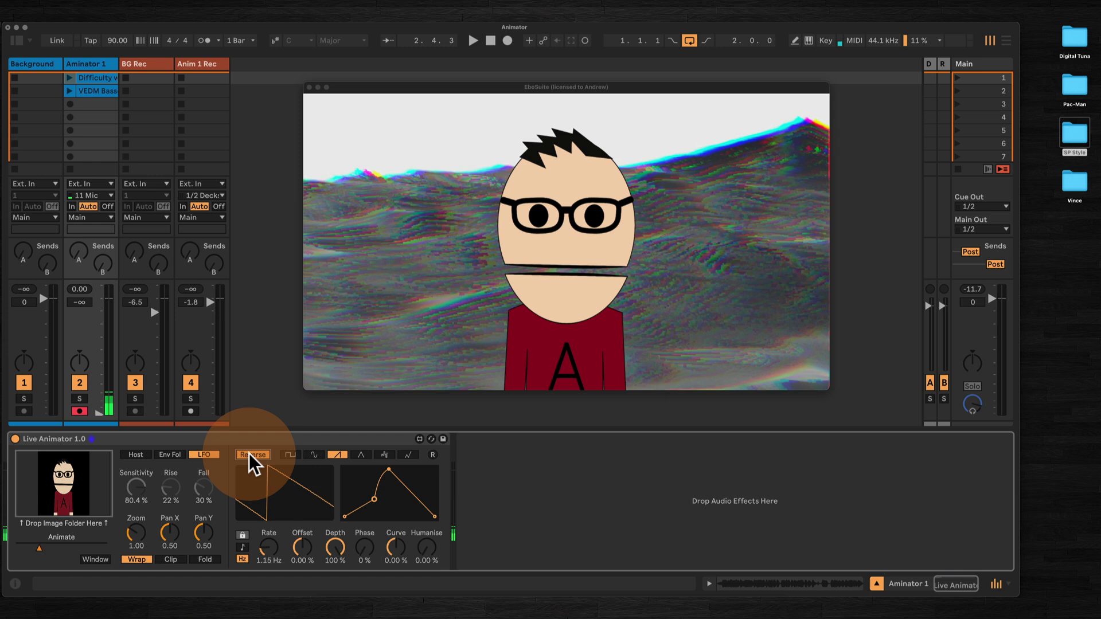
{"action": "left_click", "coordinate": [249, 453]}
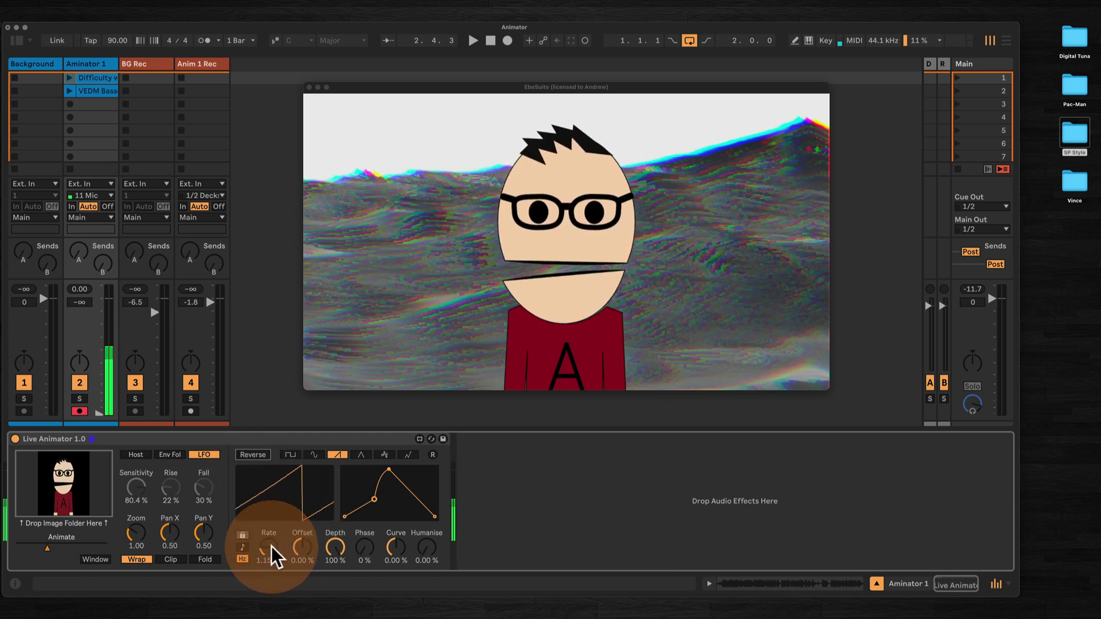
Set Rate to 1.86 Hz, Curve to 18.9 % and Humanise to 64.6 %.
{"action": "mouse_move", "coordinate": [271, 546]}
{"action": "left_mouse_down"}
{"action": "mouse_move", "coordinate": [270, 522]}
{"action": "mouse_move", "coordinate": [268, 536]}
{"action": "mouse_move", "coordinate": [292, 547]}
{"action": "left_mouse_up"}
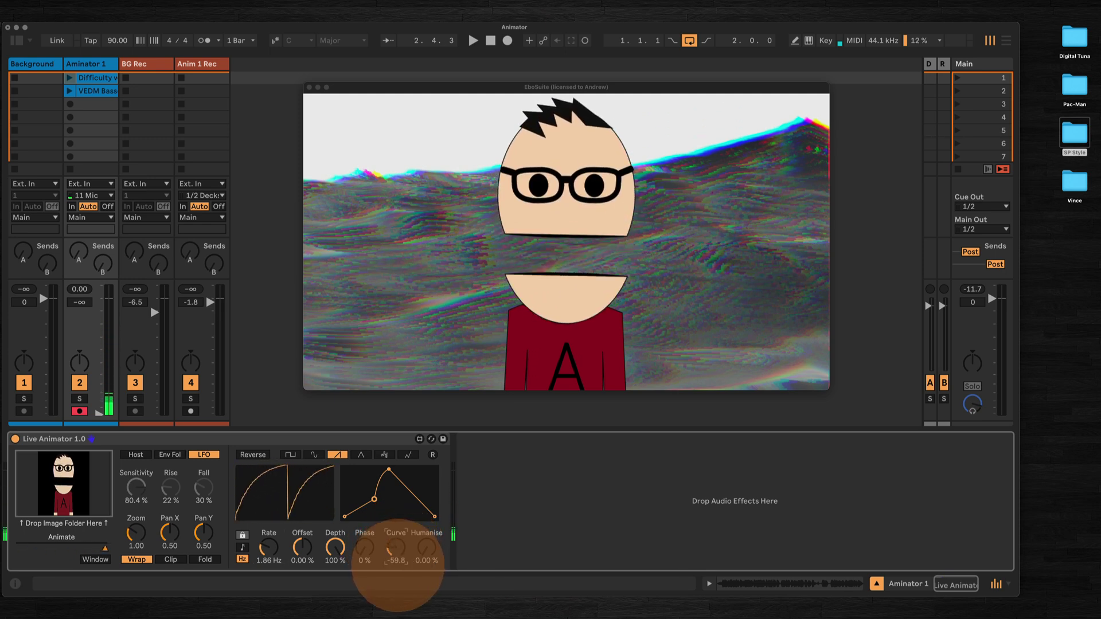
{"action": "left_click_drag", "start_coordinate": [398, 566], "coordinate": [397, 555]}
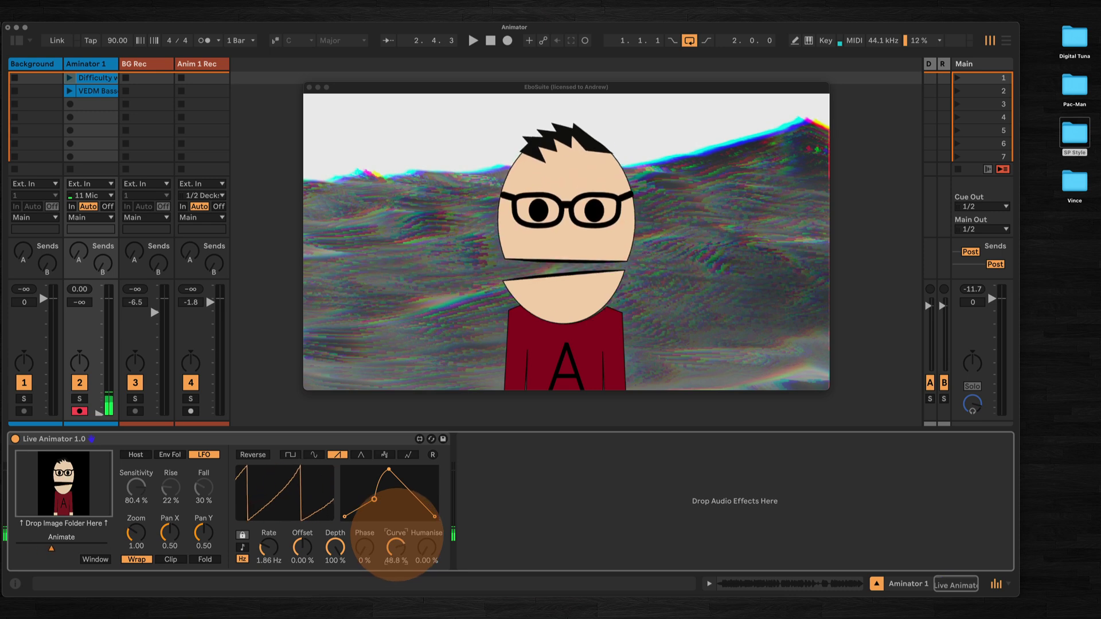
{"action": "left_click_drag", "start_coordinate": [396, 545], "coordinate": [422, 516]}
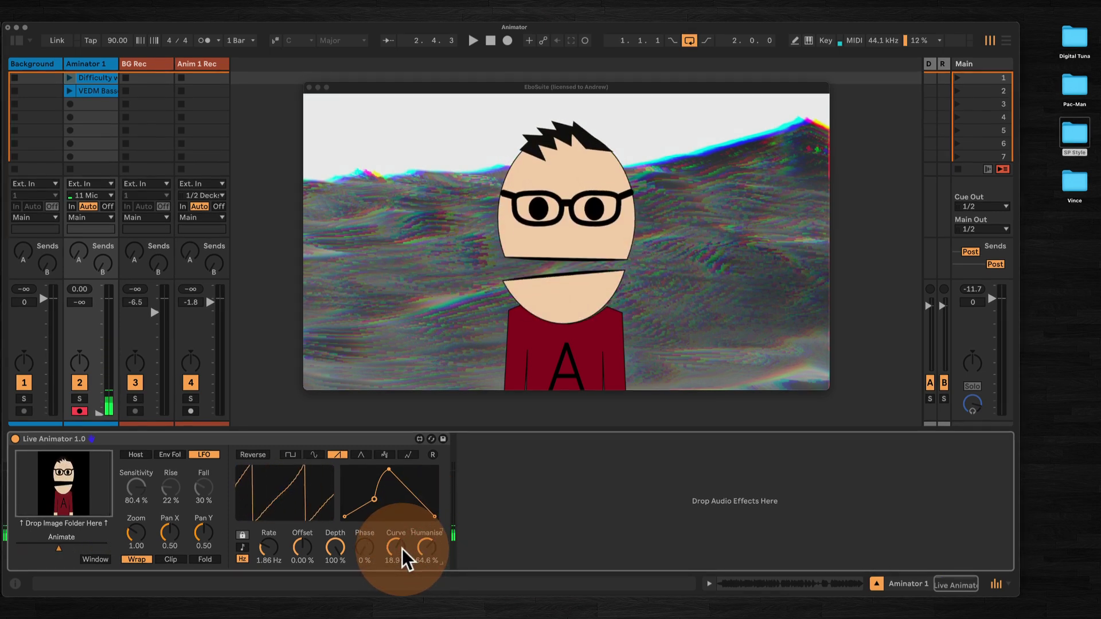
{"action": "left_click", "coordinate": [169, 453]}
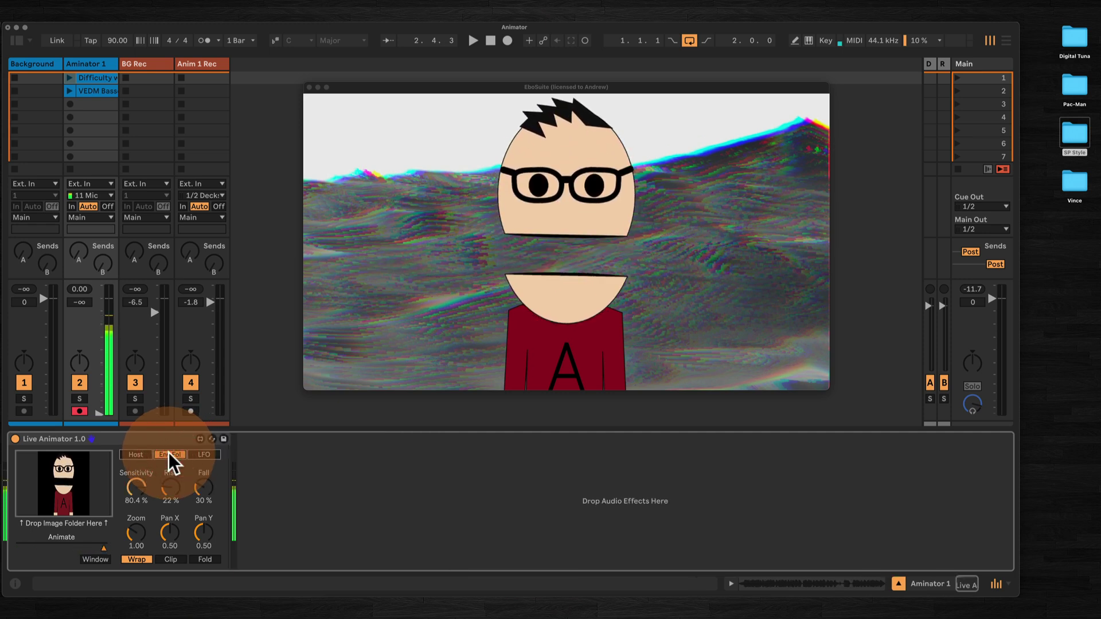
{"action": "left_click", "coordinate": [90, 559]}
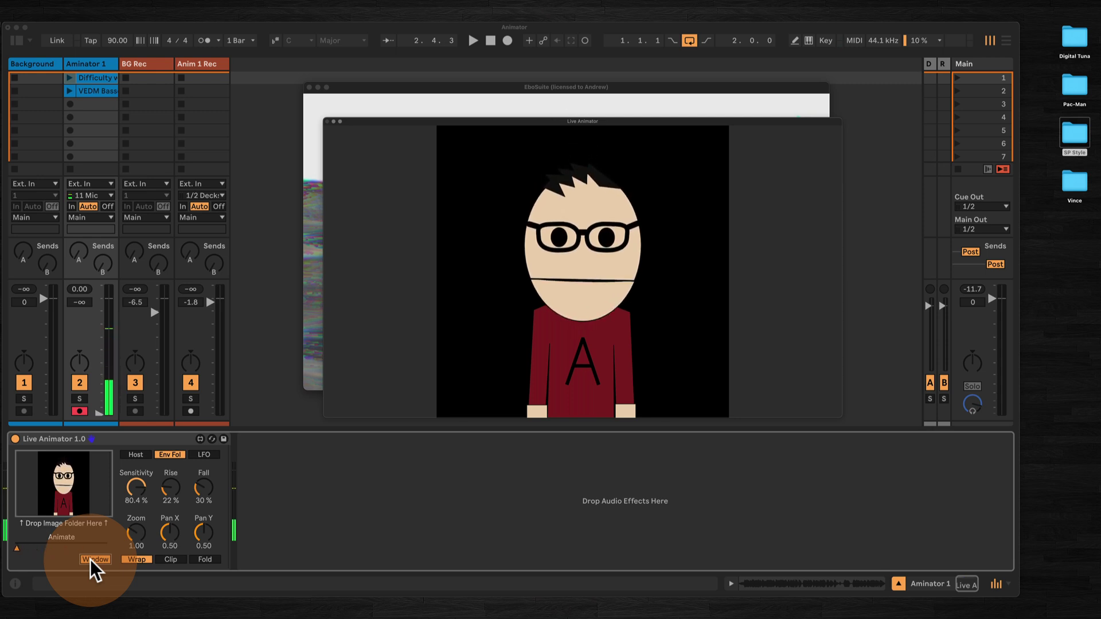
{"action": "left_click", "coordinate": [90, 560]}
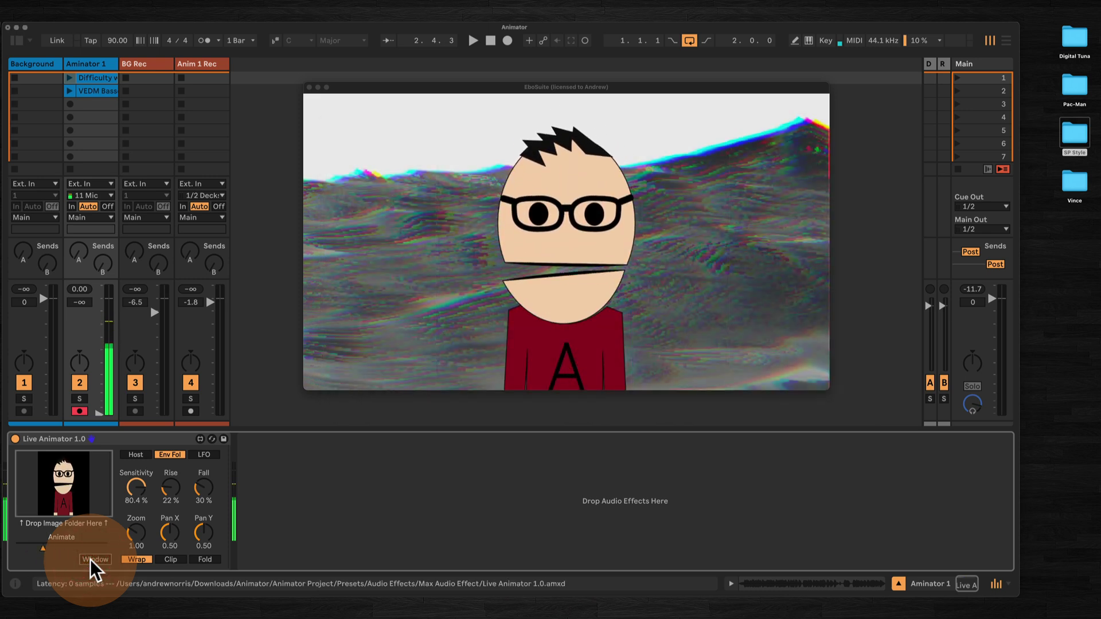
{"action": "left_click", "coordinate": [83, 559]}
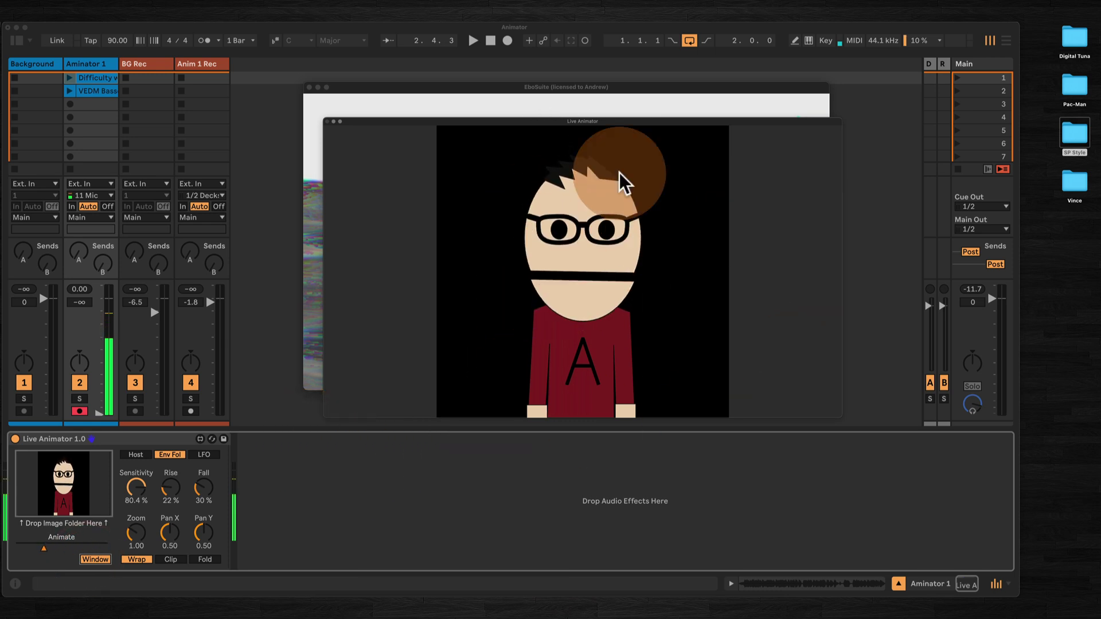
{"action": "left_click", "coordinate": [100, 558]}
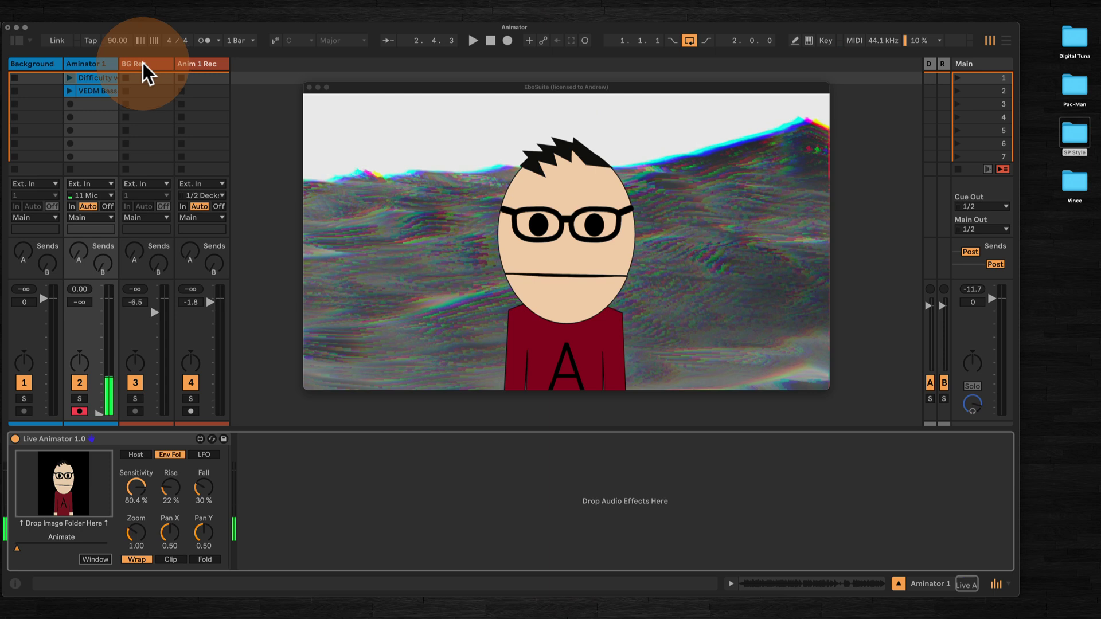
Play the ocean background, inspect BG Rec and Anim 1 Rec devices, then return to Aminator 1.
{"action": "left_click", "coordinate": [33, 64]}
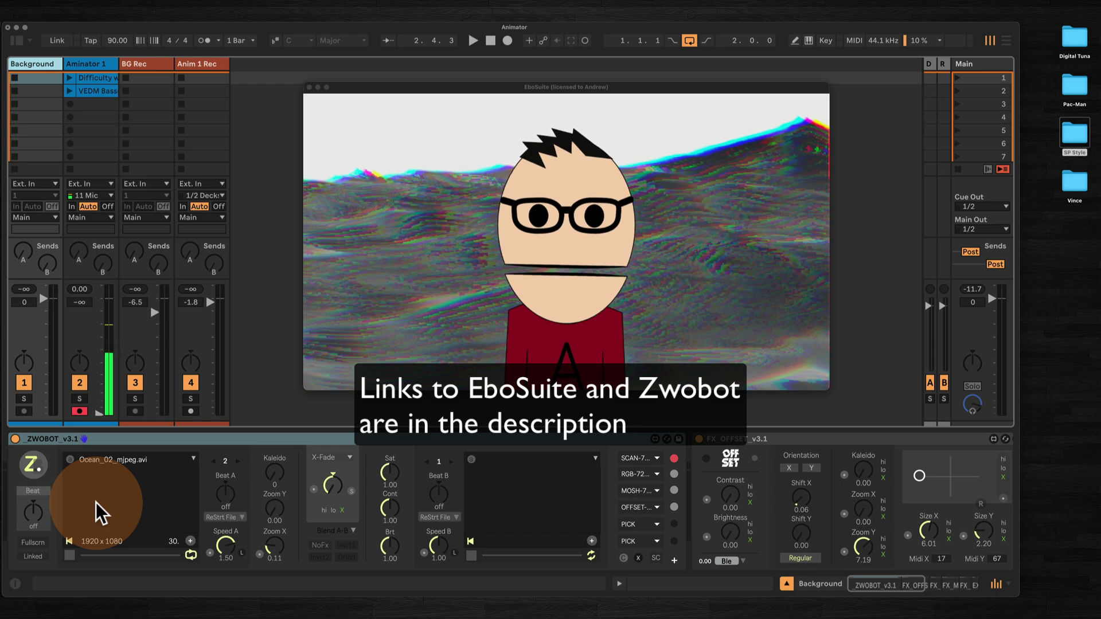
{"action": "key", "text": "space"}
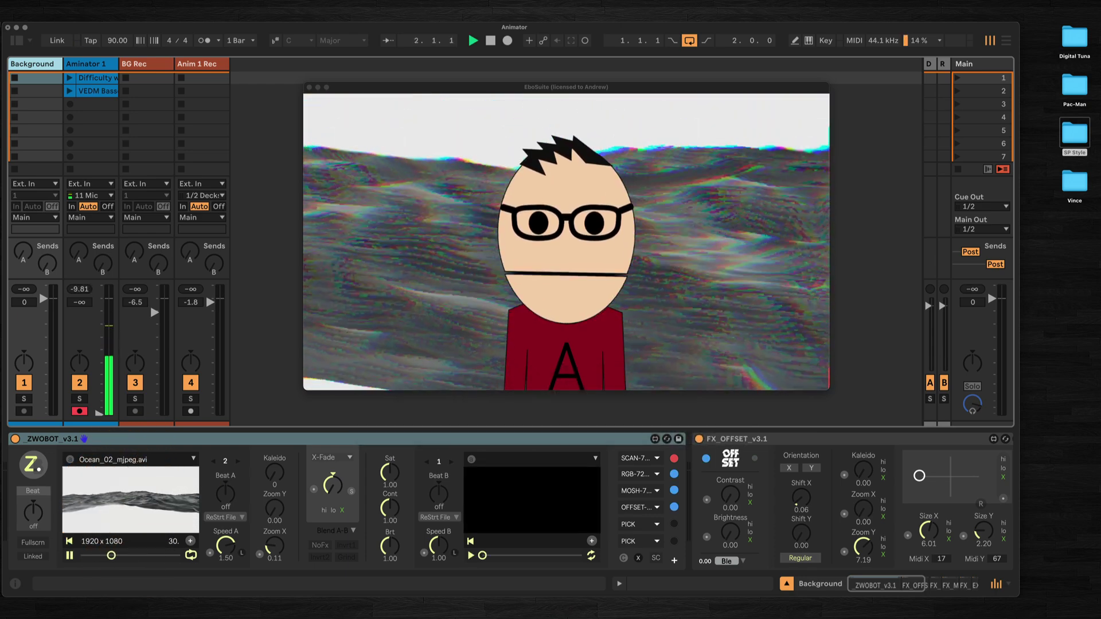
{"action": "left_click_drag", "start_coordinate": [115, 62], "coordinate": [136, 63]}
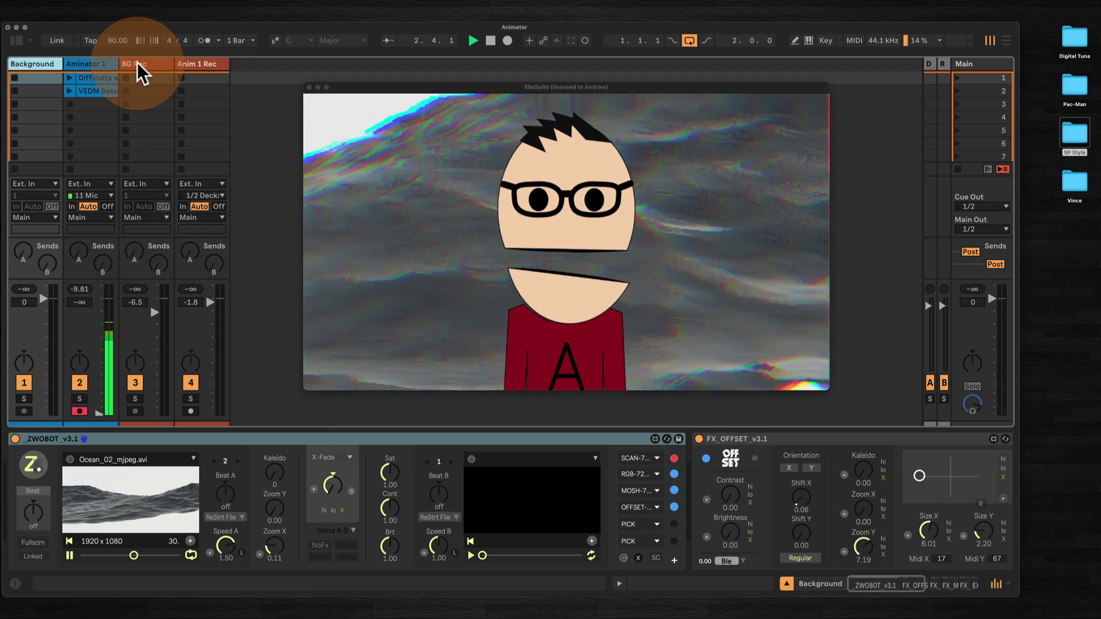
{"action": "left_click", "coordinate": [137, 63]}
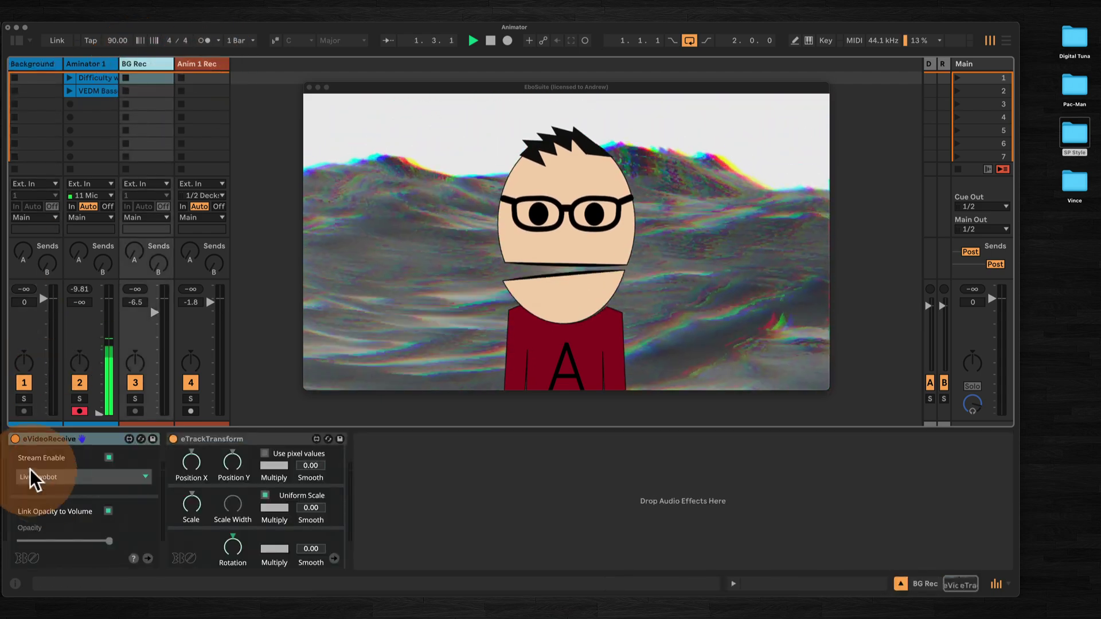
{"action": "left_click", "coordinate": [202, 63]}
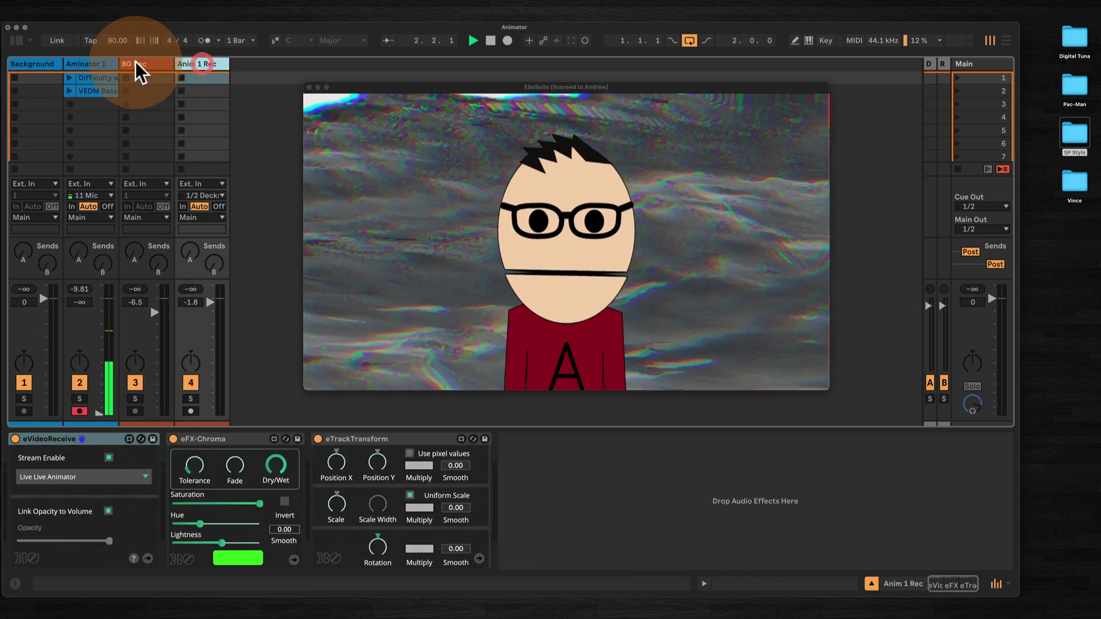
{"action": "left_click", "coordinate": [135, 62]}
{"action": "left_click", "coordinate": [192, 61]}
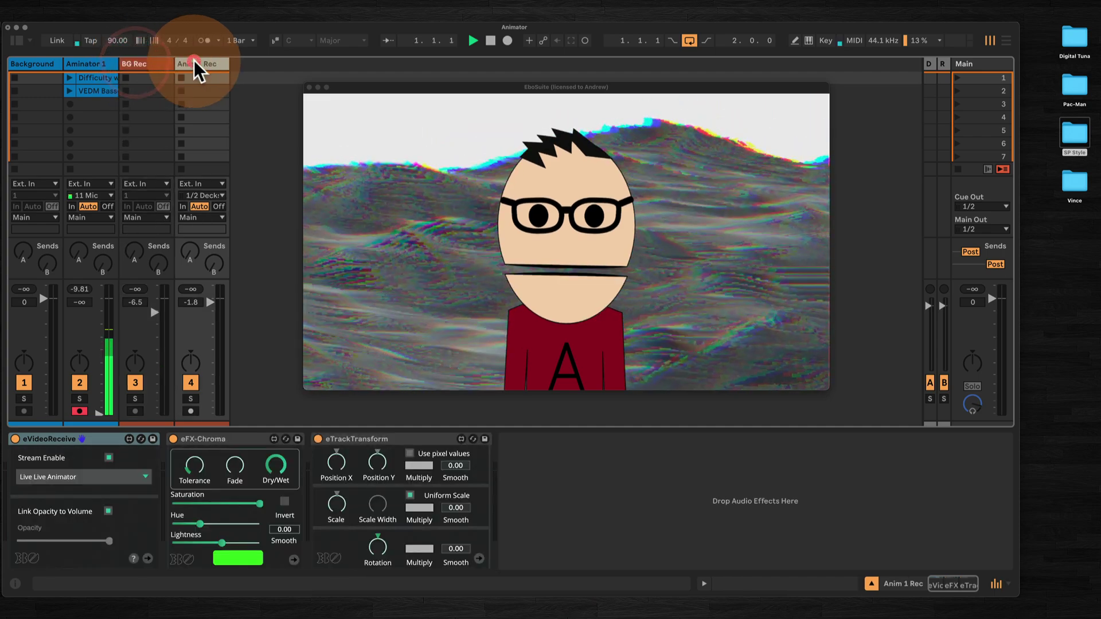
{"action": "left_click", "coordinate": [78, 64]}
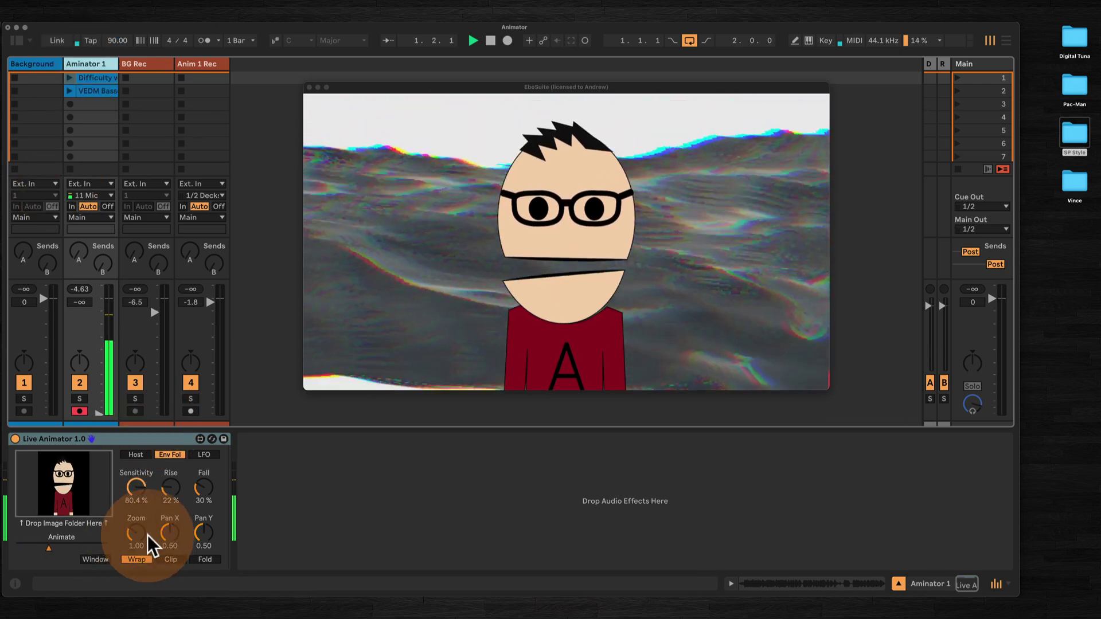
{"action": "left_click", "coordinate": [138, 535]}
{"action": "left_click_drag", "start_coordinate": [140, 535], "coordinate": [204, 555]}
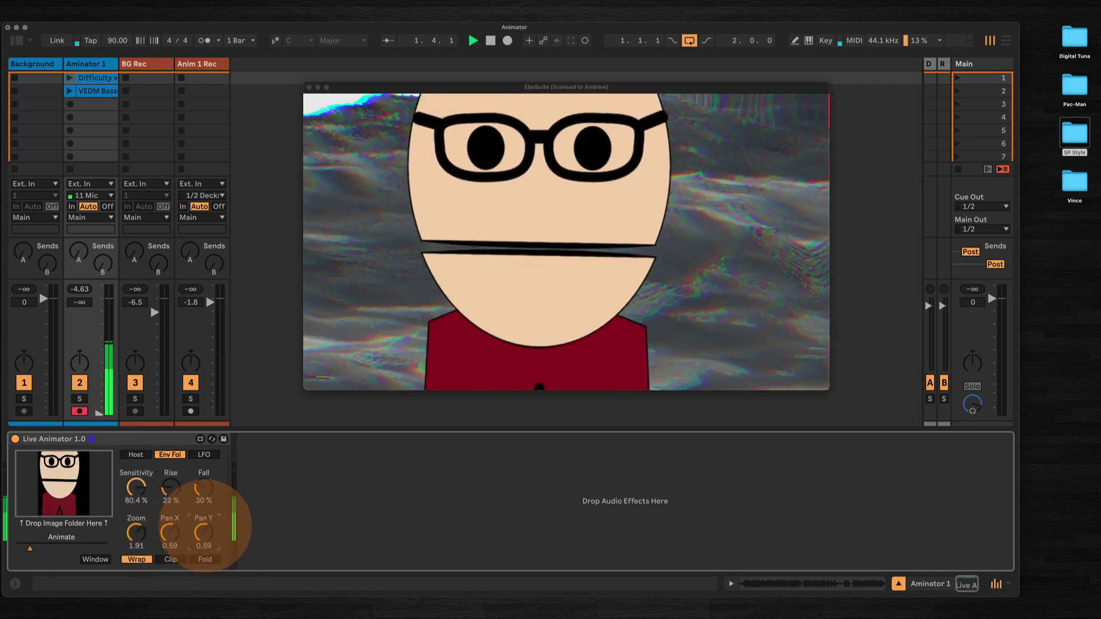
{"action": "left_click_drag", "start_coordinate": [203, 532], "coordinate": [204, 545]}
{"action": "left_click_drag", "start_coordinate": [139, 524], "coordinate": [139, 567]}
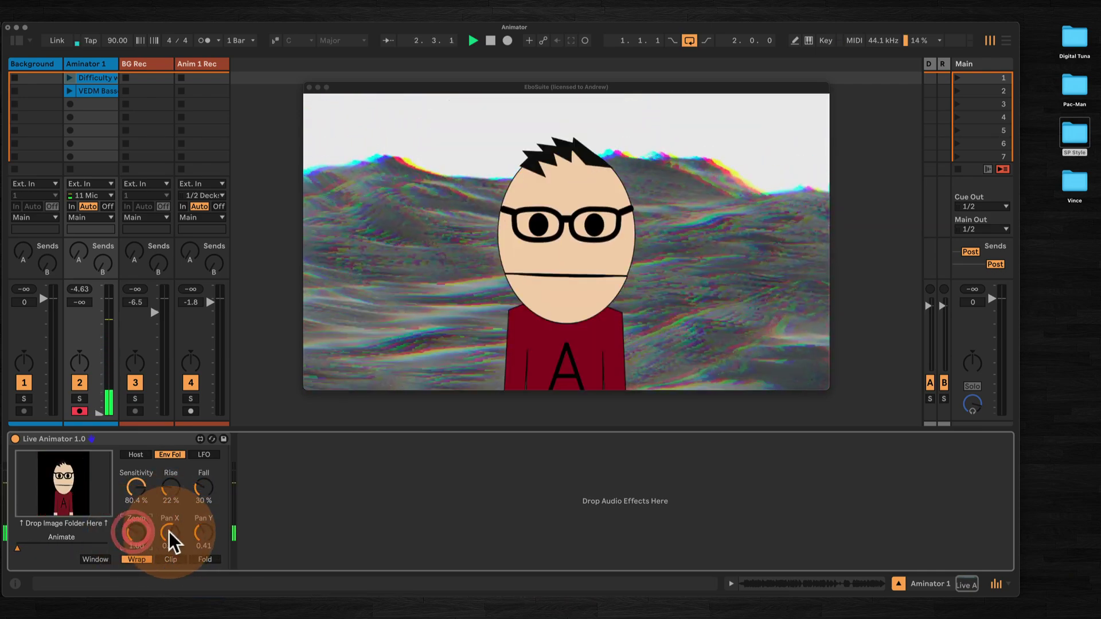
{"action": "left_click", "coordinate": [168, 532]}
{"action": "left_click_drag", "start_coordinate": [204, 533], "coordinate": [205, 533]}
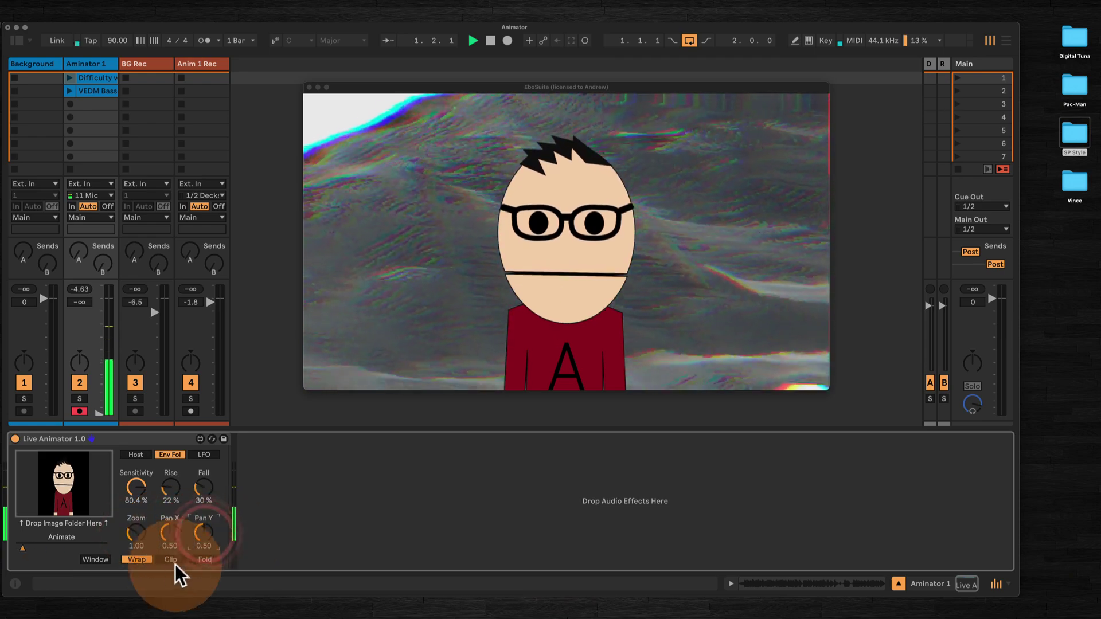
Drop Zoom to 0.10, switch edge mode from Clip to Fold, then restore Zoom to 1.00.
{"action": "left_click_drag", "start_coordinate": [136, 532], "coordinate": [135, 576]}
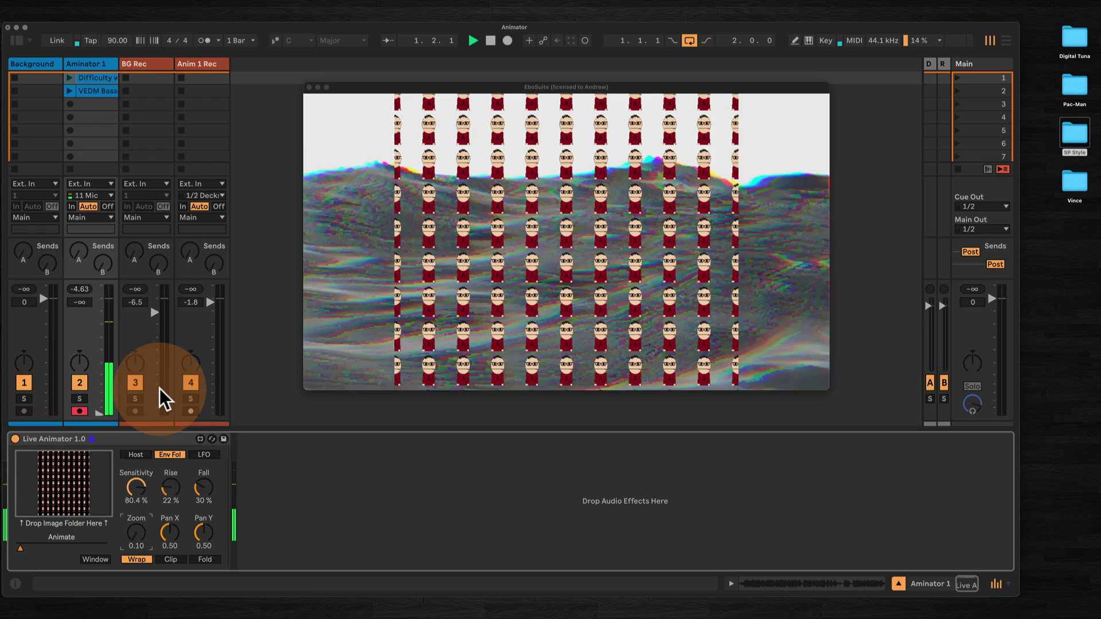
{"action": "left_click", "coordinate": [170, 559]}
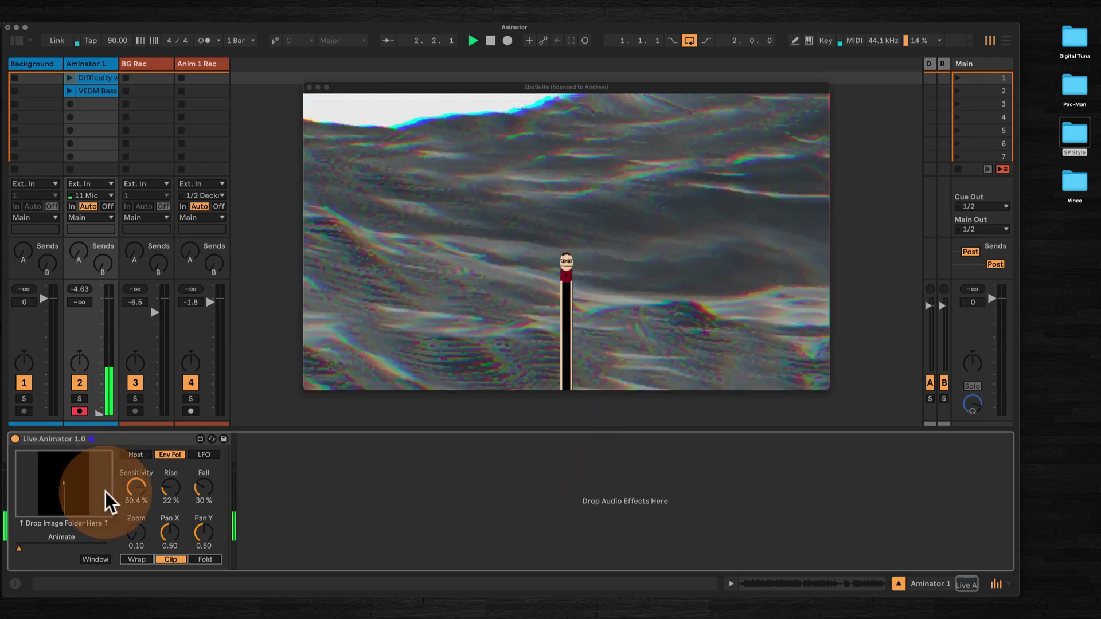
{"action": "left_click", "coordinate": [204, 559]}
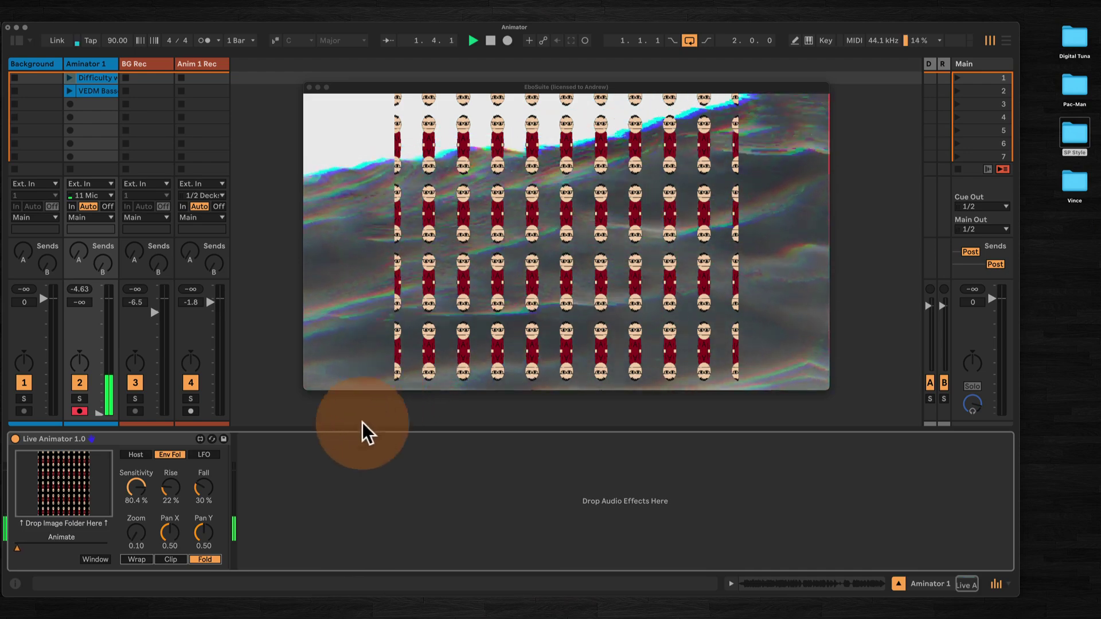
{"action": "left_click", "coordinate": [135, 533]}
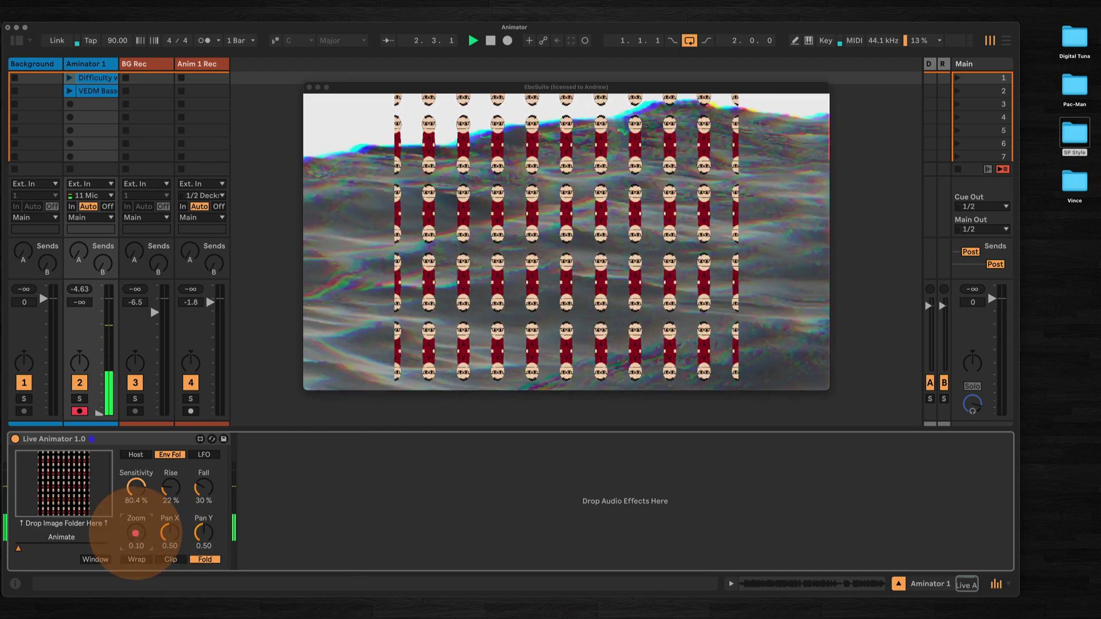
{"action": "left_click_drag", "start_coordinate": [136, 533], "coordinate": [135, 476]}
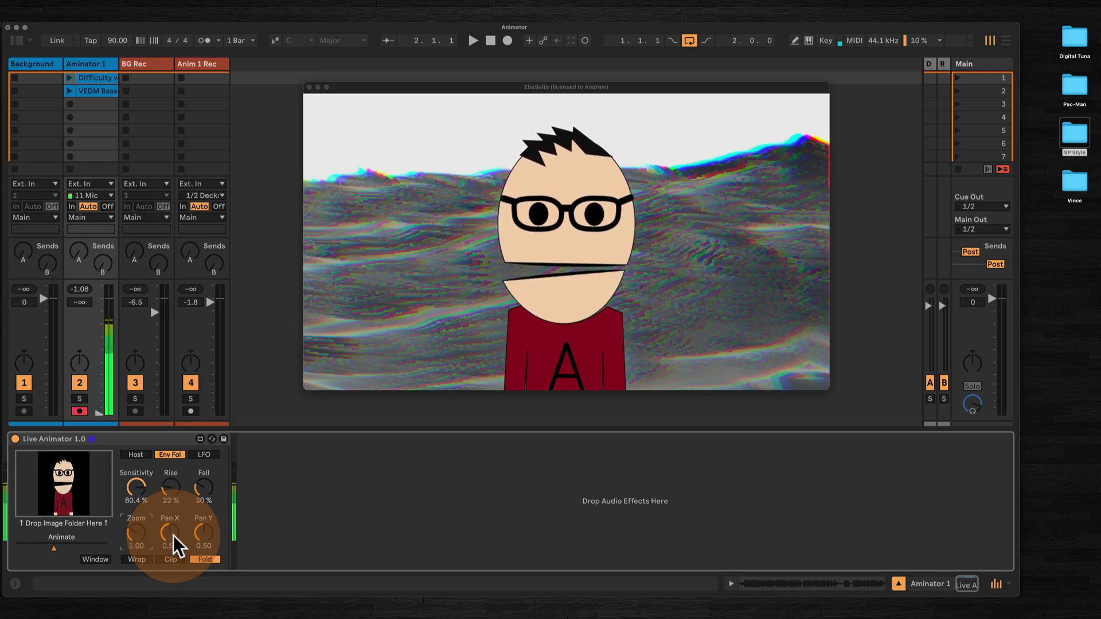
Load the desktop Vince image folder into Live Animator, change the LFO shape, and set Humanise to 0.00%.
{"action": "left_click", "coordinate": [203, 454]}
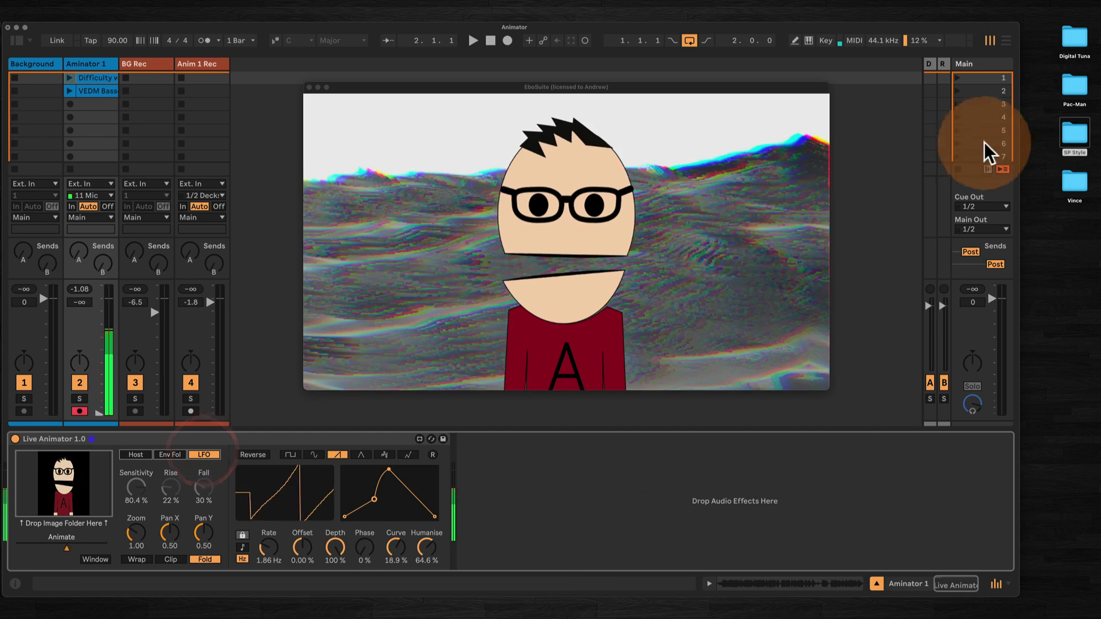
{"action": "left_click_drag", "start_coordinate": [1074, 182], "coordinate": [83, 487]}
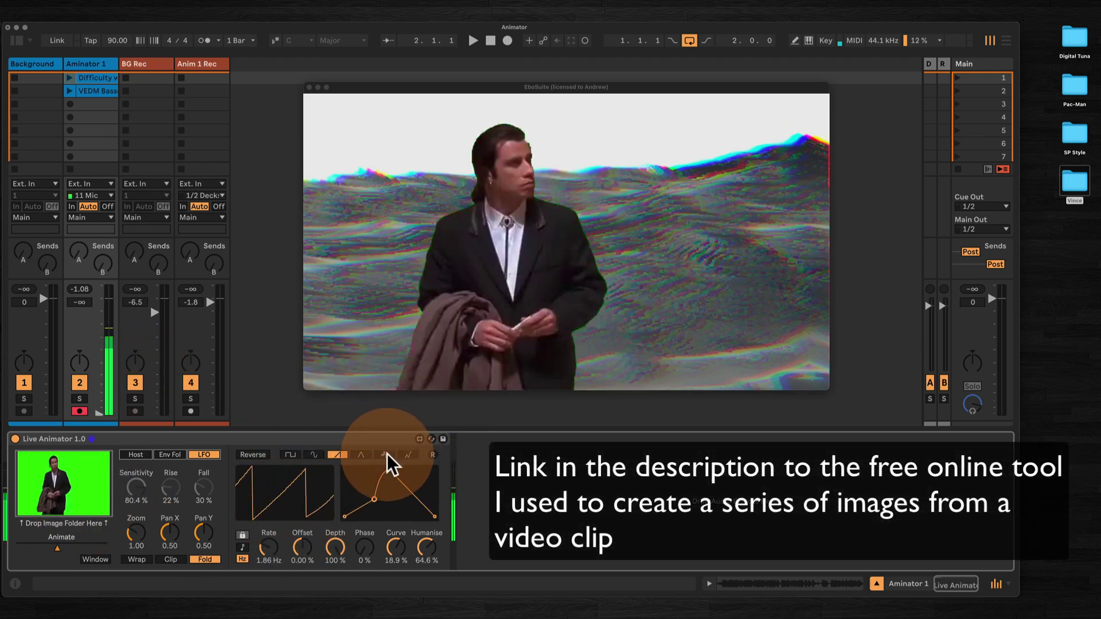
{"action": "left_click", "coordinate": [387, 454]}
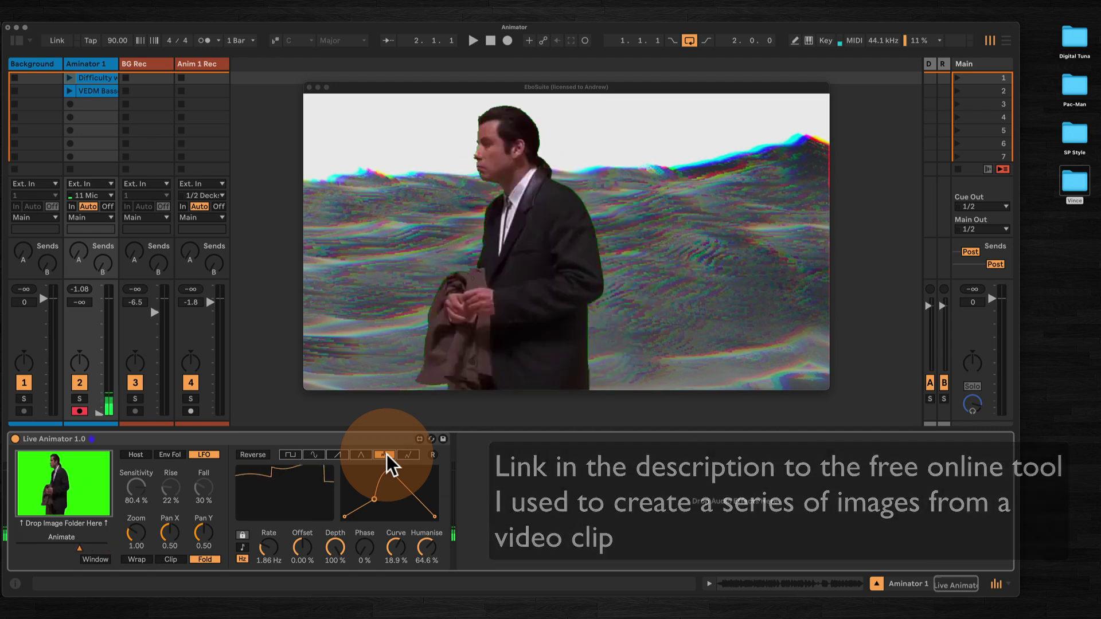
{"action": "left_click_drag", "start_coordinate": [425, 551], "coordinate": [425, 596]}
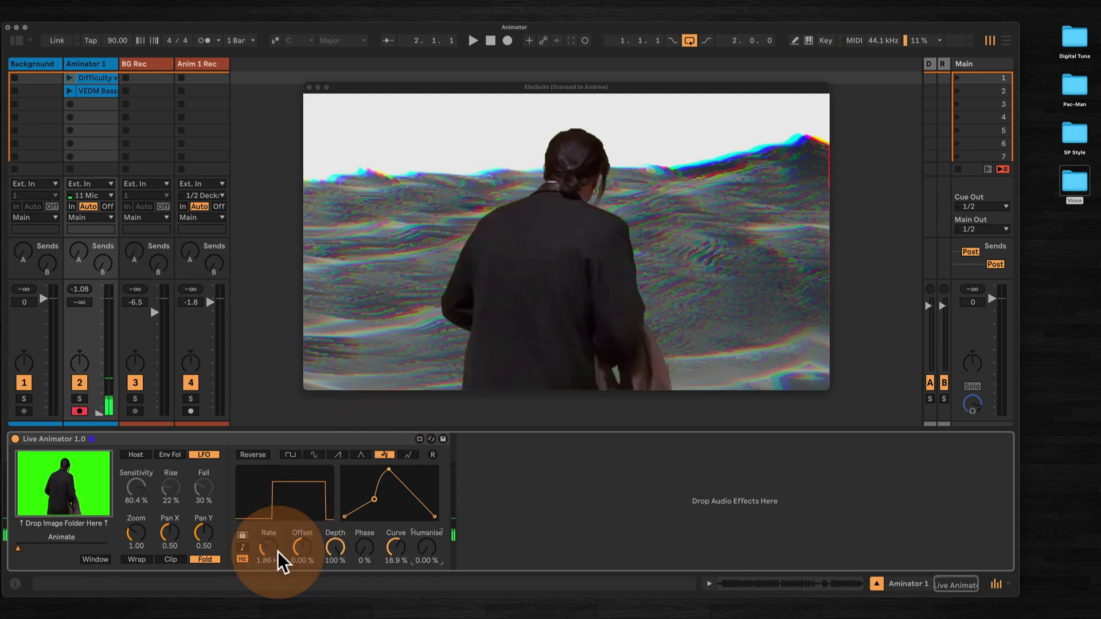
Raise the LFO Rate from 1.86 Hz to about 5 Hz.
{"action": "mouse_move", "coordinate": [267, 551]}
{"action": "left_mouse_down"}
{"action": "mouse_move", "coordinate": [268, 526]}
{"action": "mouse_move", "coordinate": [267, 552]}
{"action": "left_mouse_up"}
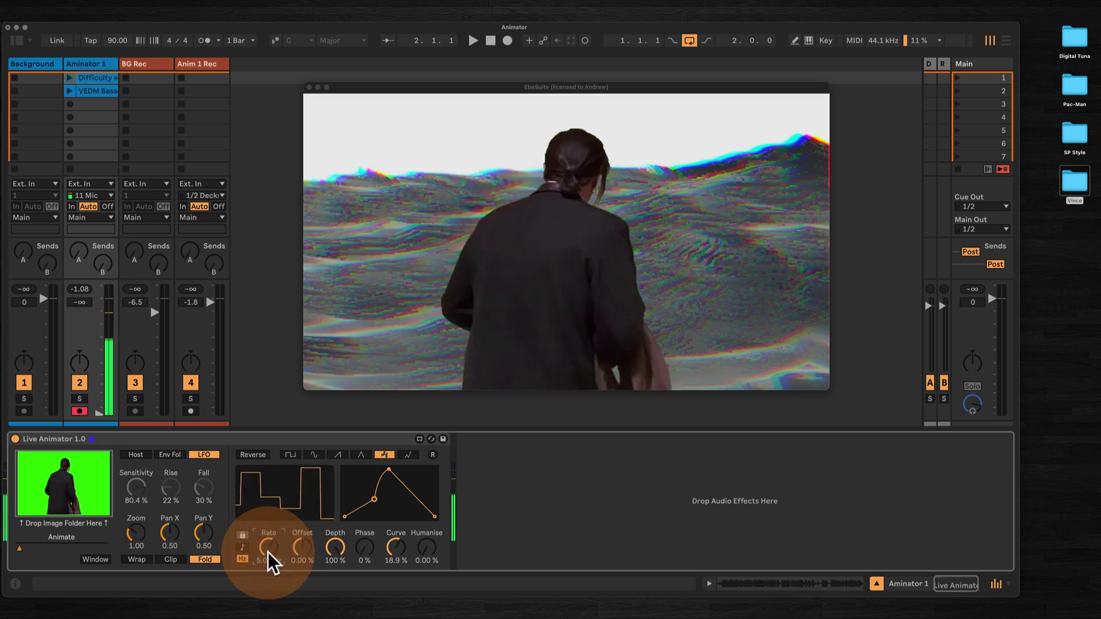